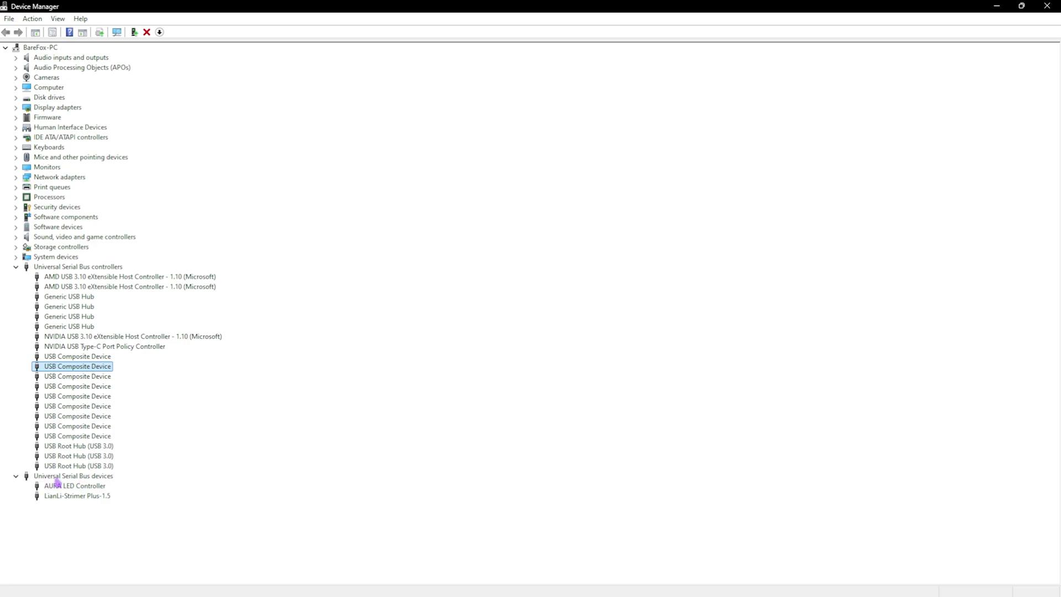
Step: View the driver options in the properties of AURA LED Controller under Universal Serial Bus devices, leaving them without edits
{"action": "left_click", "coordinate": [78, 488]}
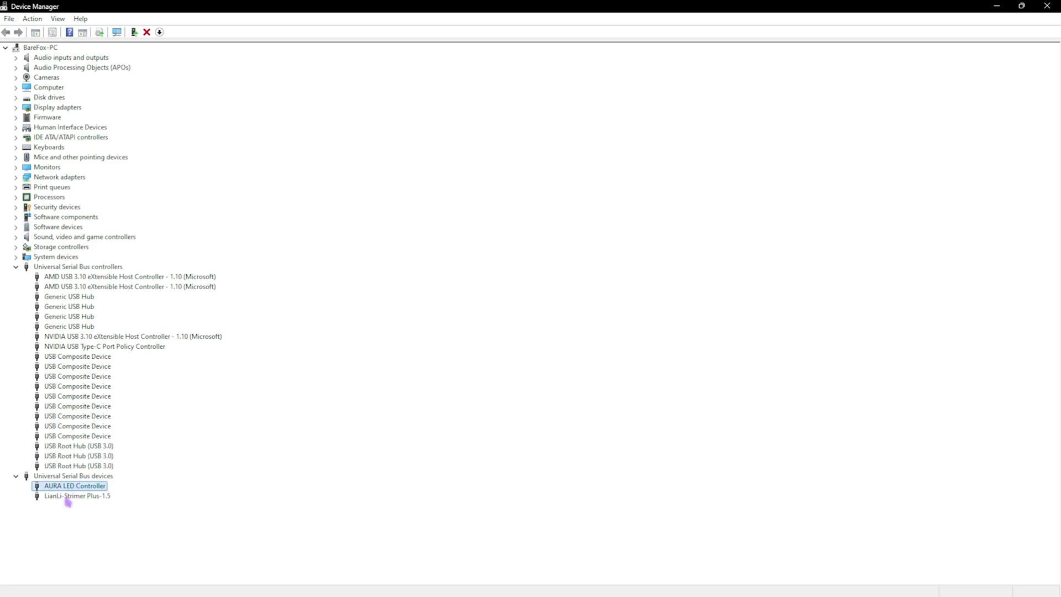
{"action": "right_click", "coordinate": [95, 490]}
{"action": "left_click", "coordinate": [133, 553]}
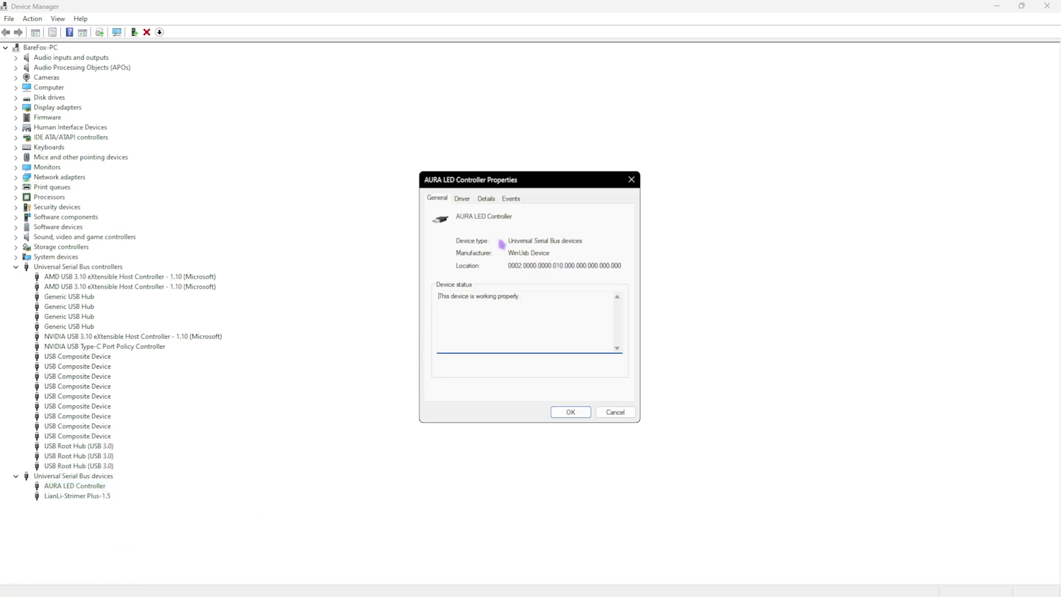
{"action": "left_click", "coordinate": [463, 199]}
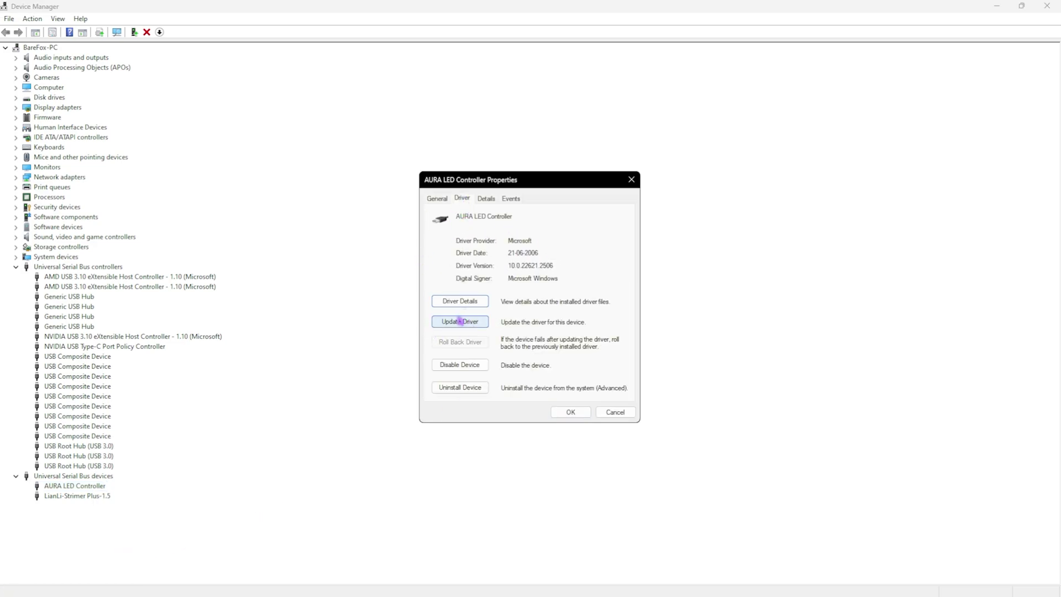
{"action": "key", "text": "Escape"}
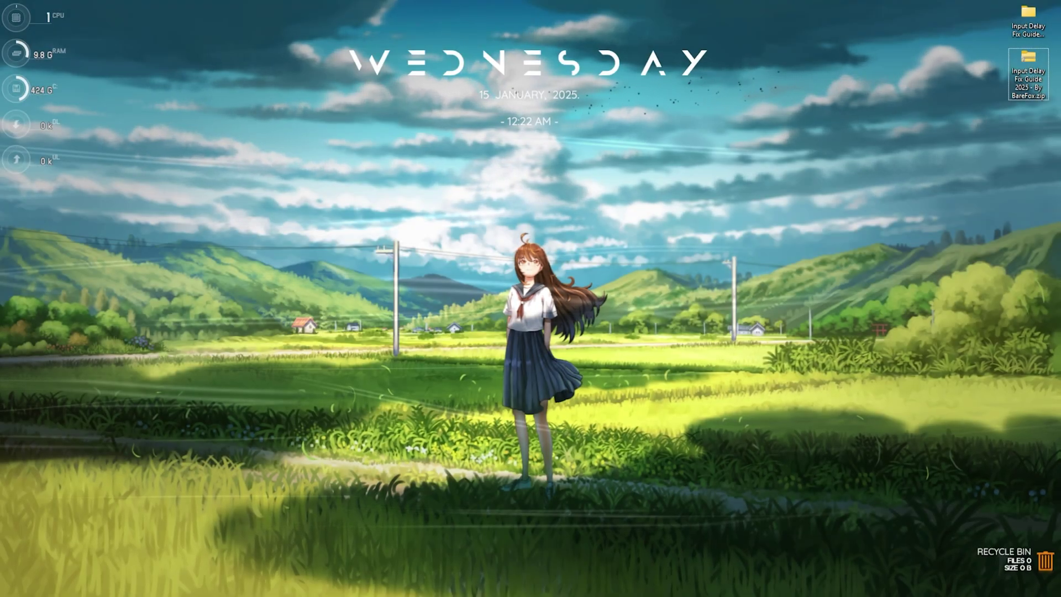
Step: Open Indexing Options and rebuild the search index from its advanced settings
{"action": "key", "text": "super"}
{"action": "type", "text": "inde"}
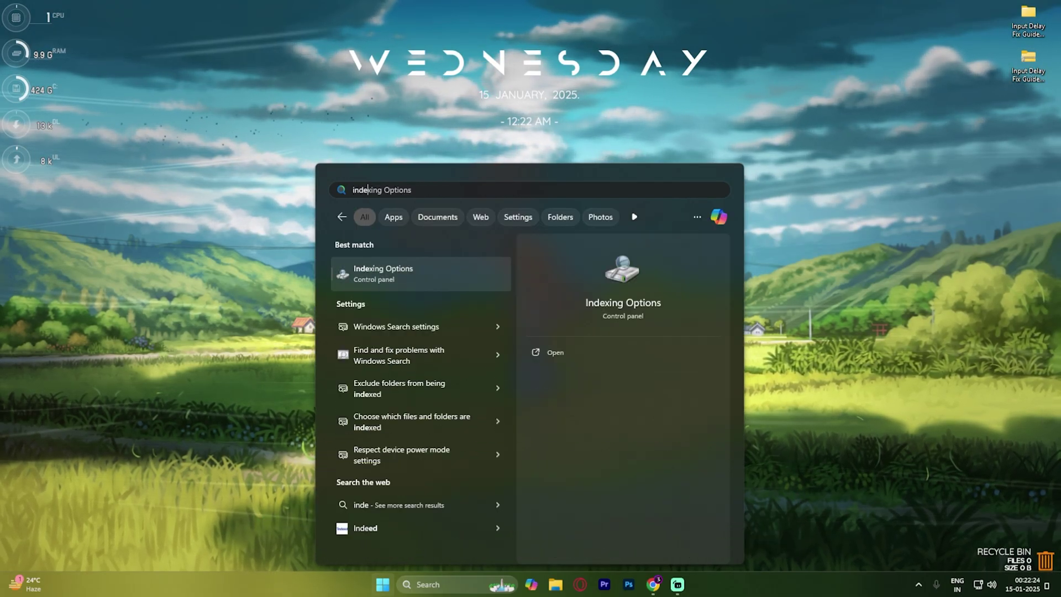
{"action": "key", "text": "Return"}
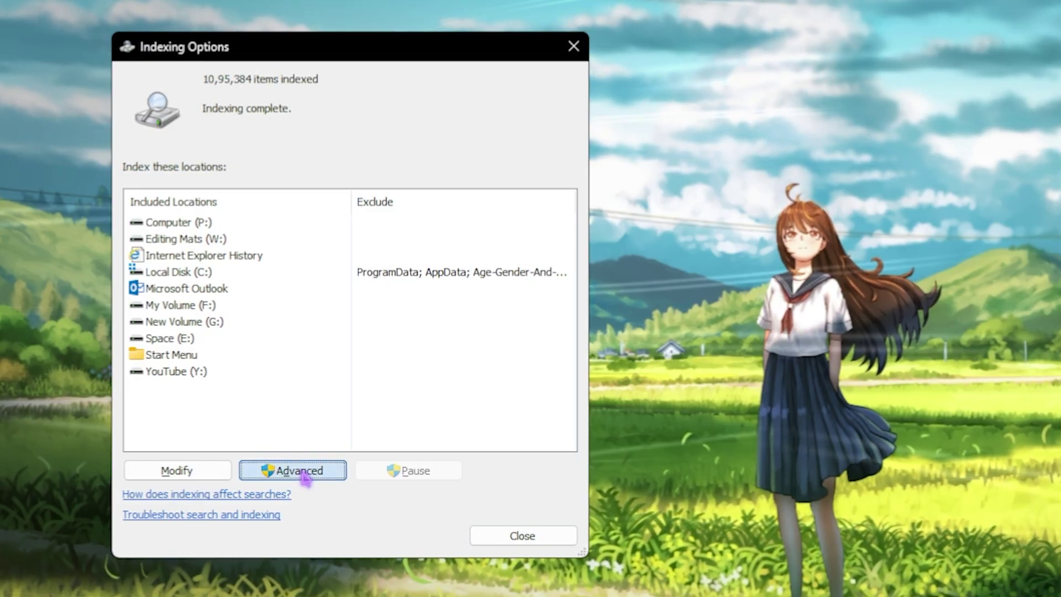
{"action": "left_click", "coordinate": [227, 397]}
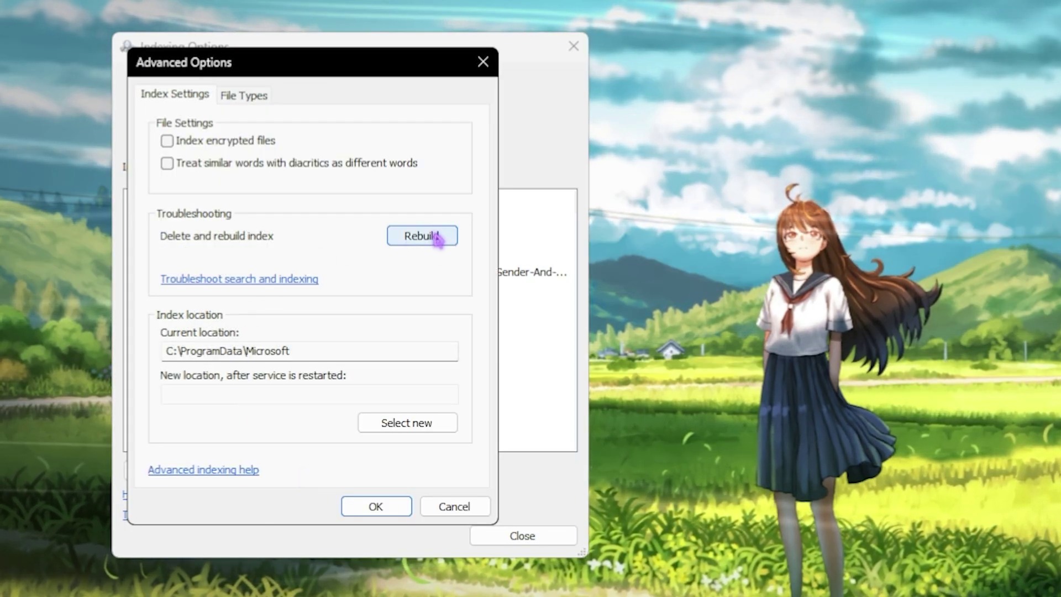
{"action": "left_click", "coordinate": [422, 236]}
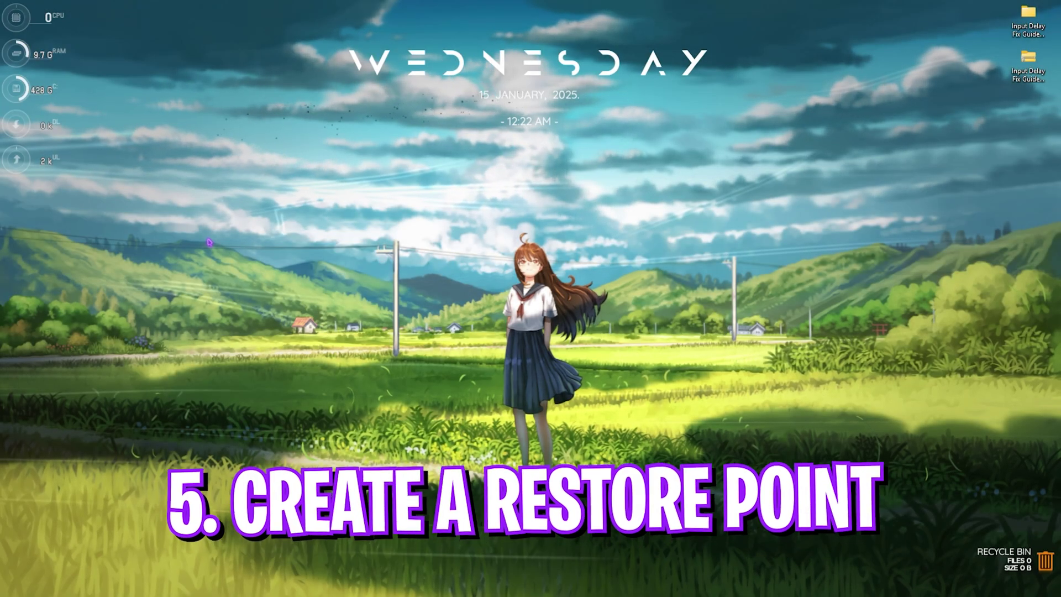
Step: Open the system protection settings and start a new restore point with Local Disk (C:) selected
{"action": "key", "text": "super"}
{"action": "type", "text": "create a restore point"}
{"action": "key", "text": "Return"}
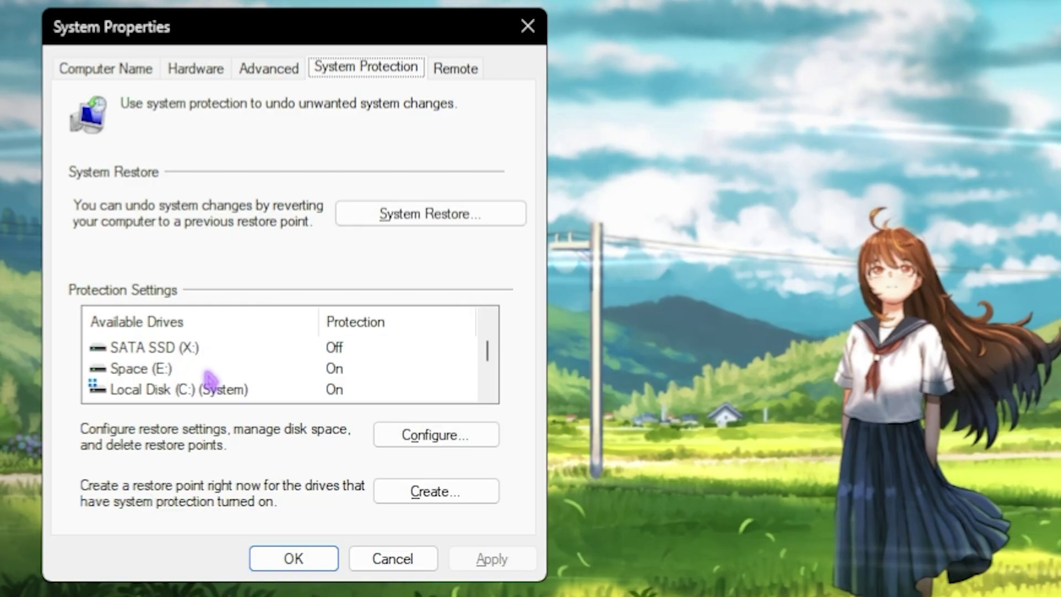
{"action": "left_click", "coordinate": [207, 316]}
{"action": "left_click", "coordinate": [416, 491]}
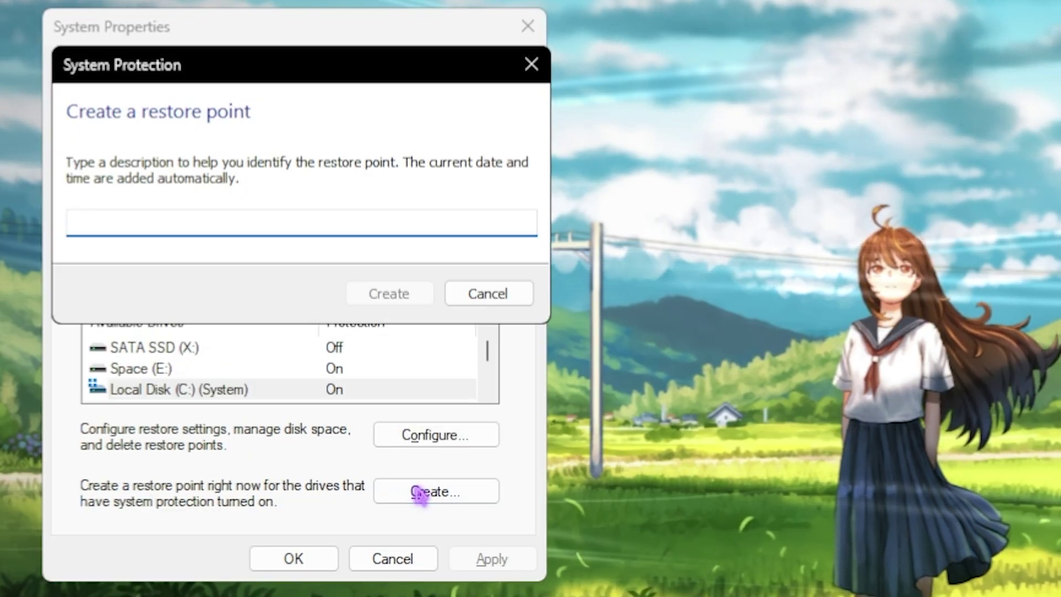
Step: Create the restore point with the description "Input Dela" and close System Properties
{"action": "type", "text": "INpu"}
{"action": "key", "text": "BackSpace"}
{"action": "key", "text": "BackSpace"}
{"action": "key", "text": "BackSpace"}
{"action": "type", "text": "n"}
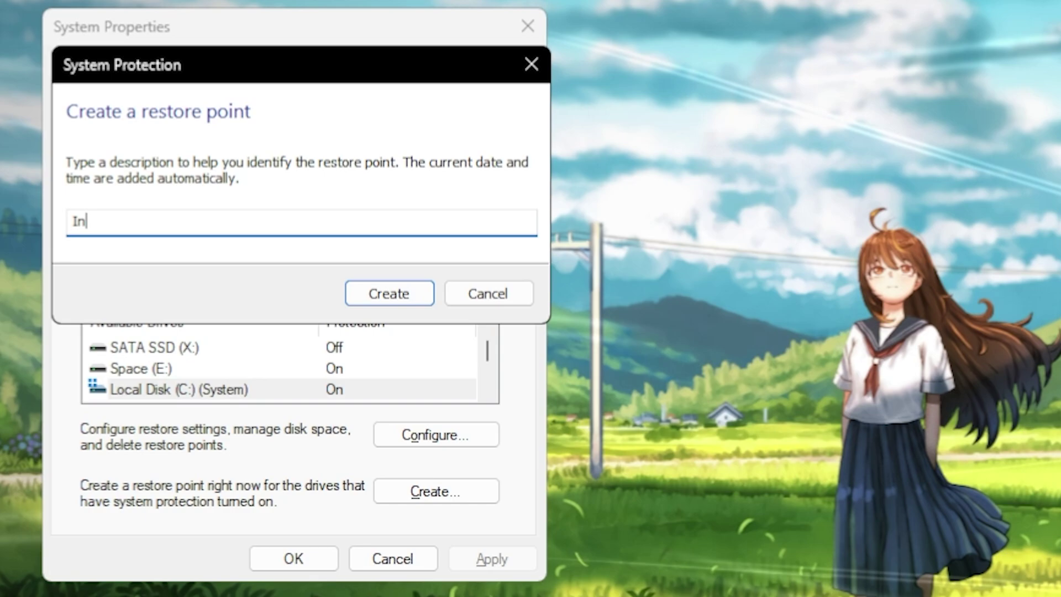
{"action": "type", "text": "put Dela"}
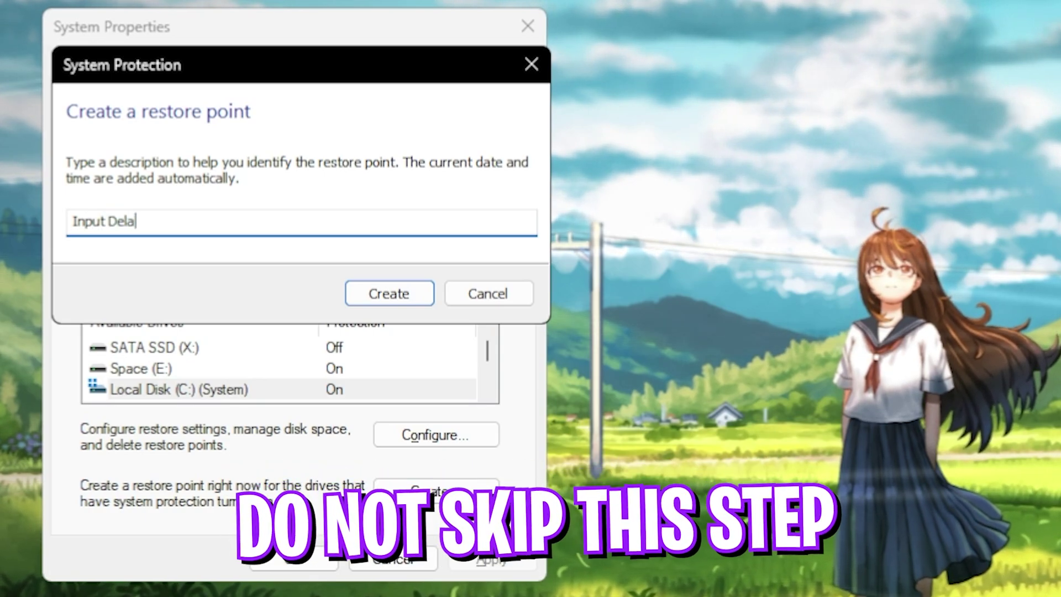
{"action": "key", "text": "Return"}
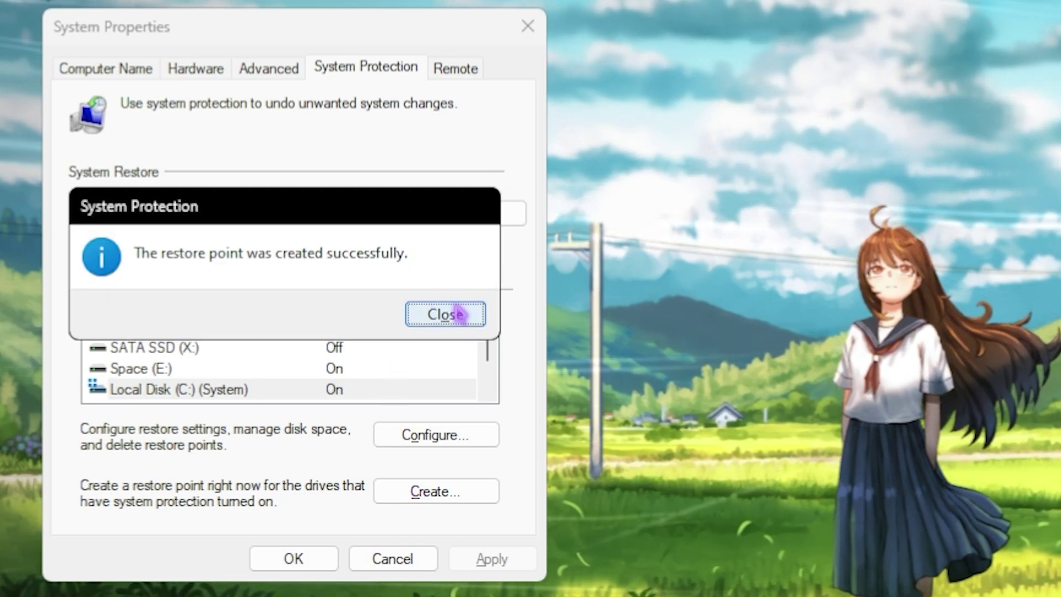
{"action": "left_click", "coordinate": [455, 310]}
{"action": "left_click", "coordinate": [527, 27]}
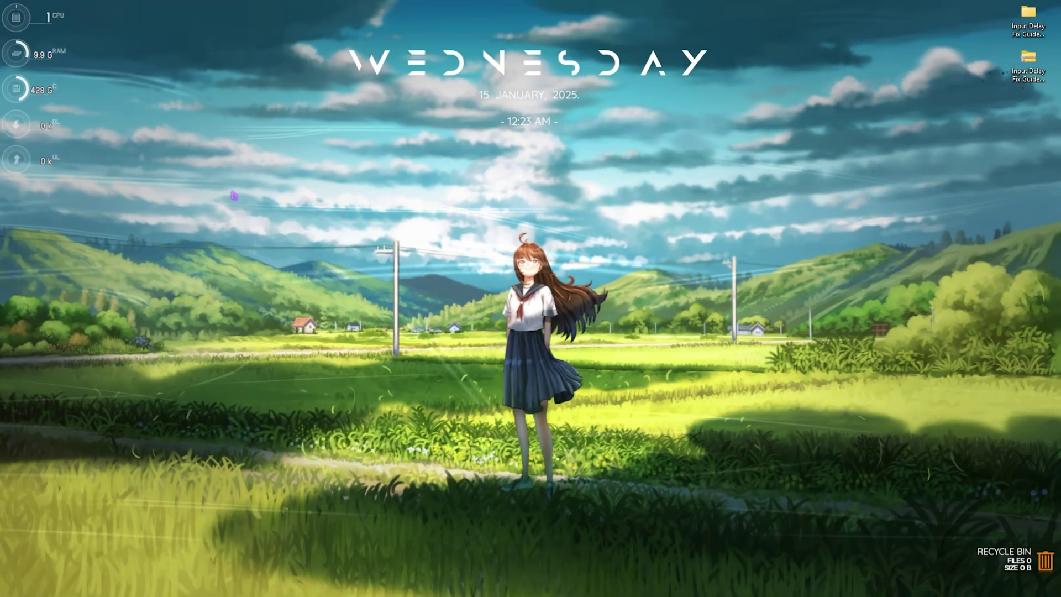
Step: Open the Input Delay Fix Guide 2025 folder from the desktop, maximize it and enter 1 - Batch Optimizations
{"action": "left_click", "coordinate": [1028, 14]}
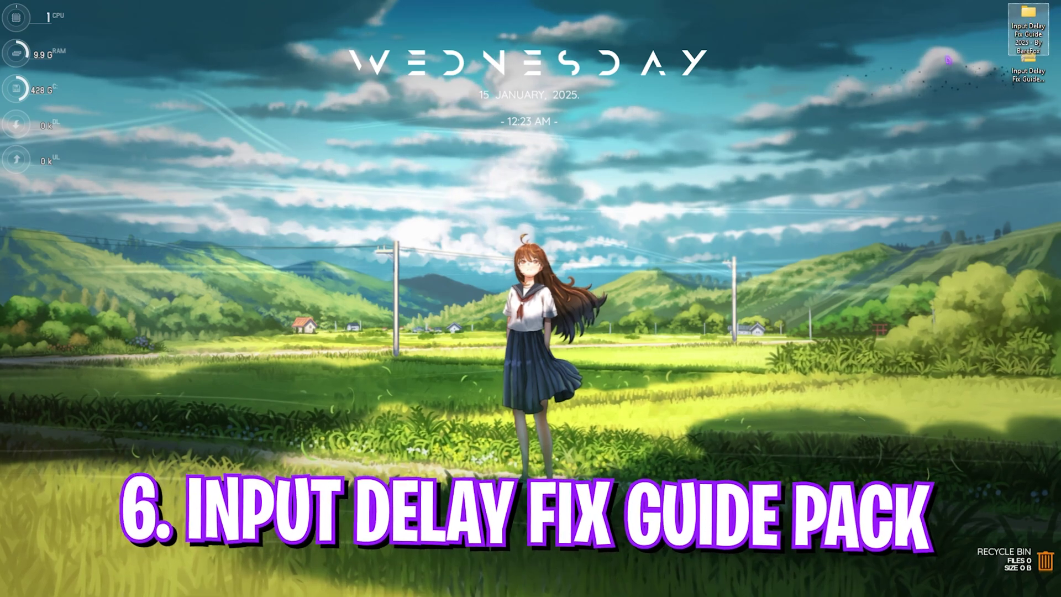
{"action": "double_click", "coordinate": [1028, 22]}
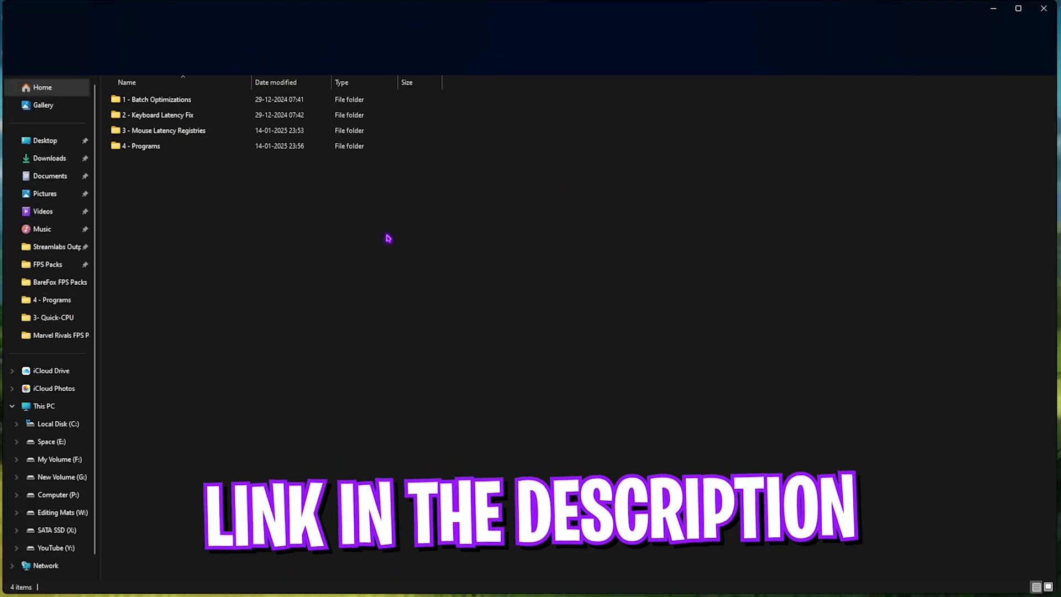
{"action": "left_click", "coordinate": [1019, 9]}
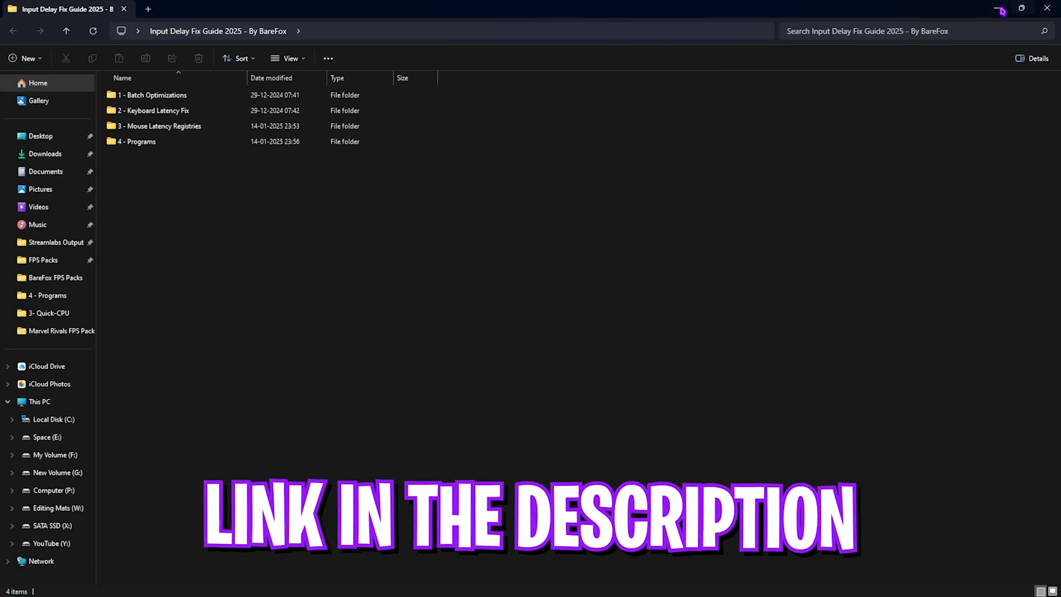
{"action": "left_click_drag", "start_coordinate": [164, 190], "coordinate": [155, 100]}
{"action": "left_click", "coordinate": [156, 197]}
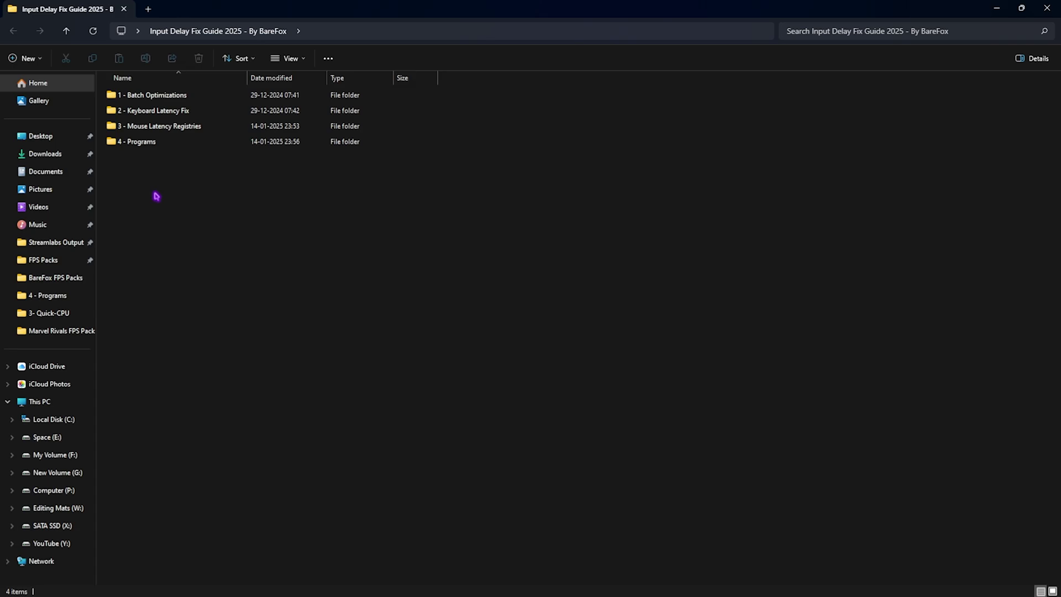
{"action": "double_click", "coordinate": [155, 95]}
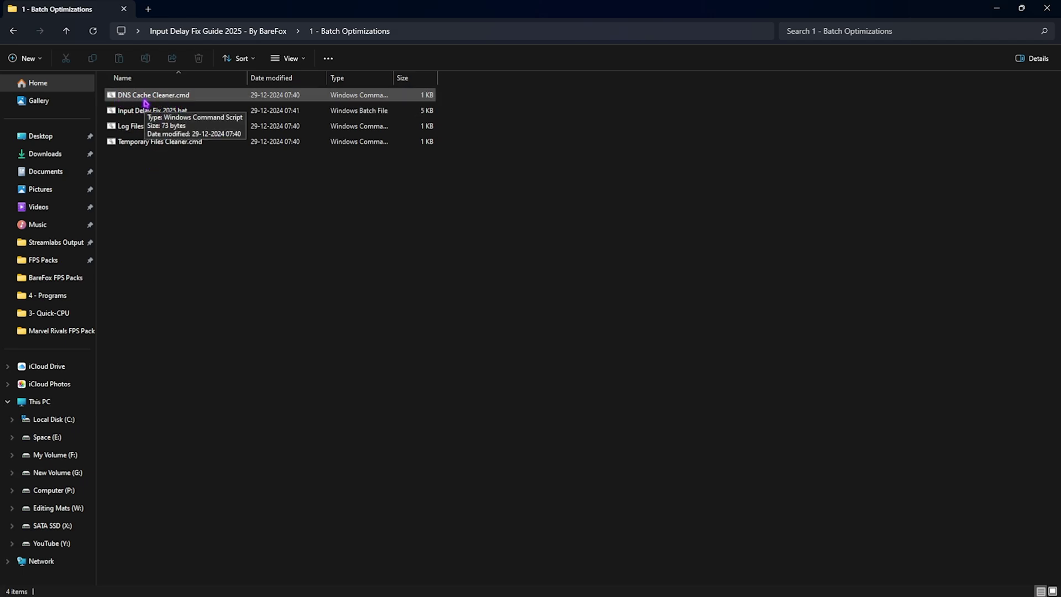
Step: Examine the flushdns command in DNS Cache Cleaner.cmd using Notepad and close the file
{"action": "left_click", "coordinate": [146, 101]}
{"action": "right_click", "coordinate": [149, 98]}
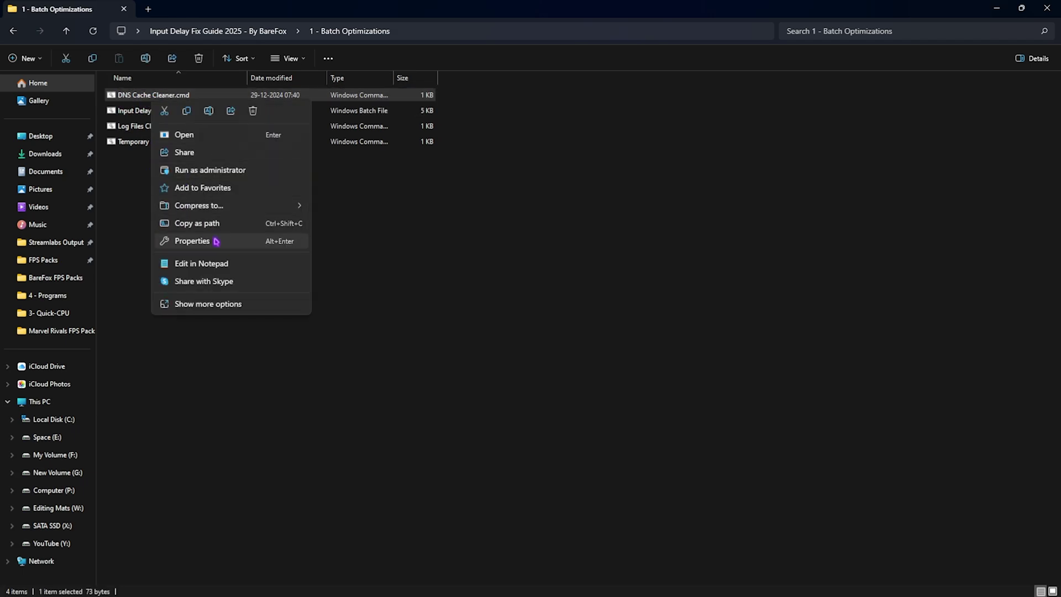
{"action": "left_click", "coordinate": [164, 215]}
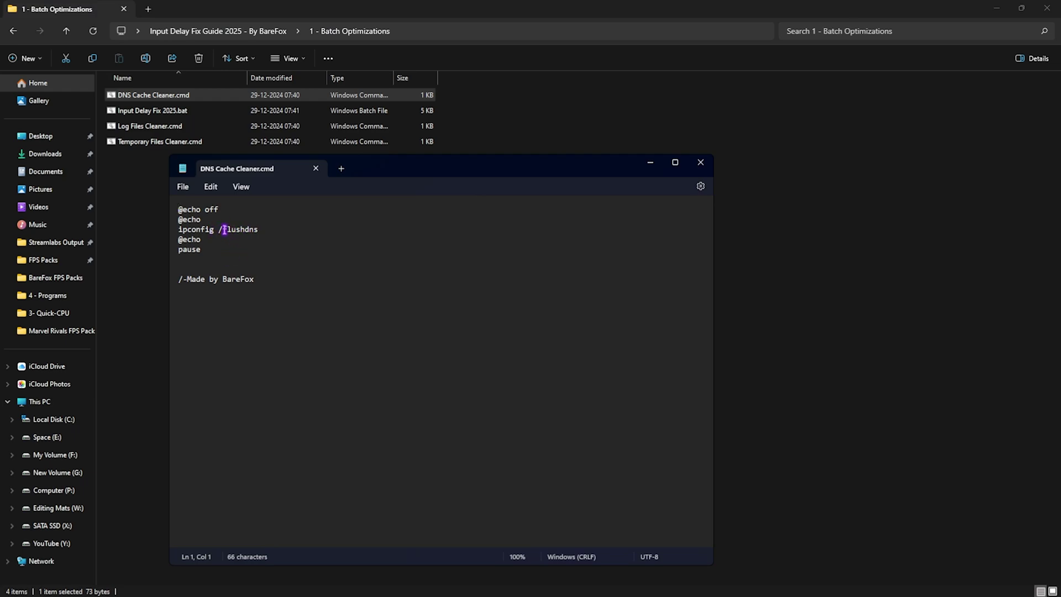
{"action": "left_click_drag", "start_coordinate": [225, 229], "coordinate": [277, 227]}
{"action": "key", "text": "alt+F4"}
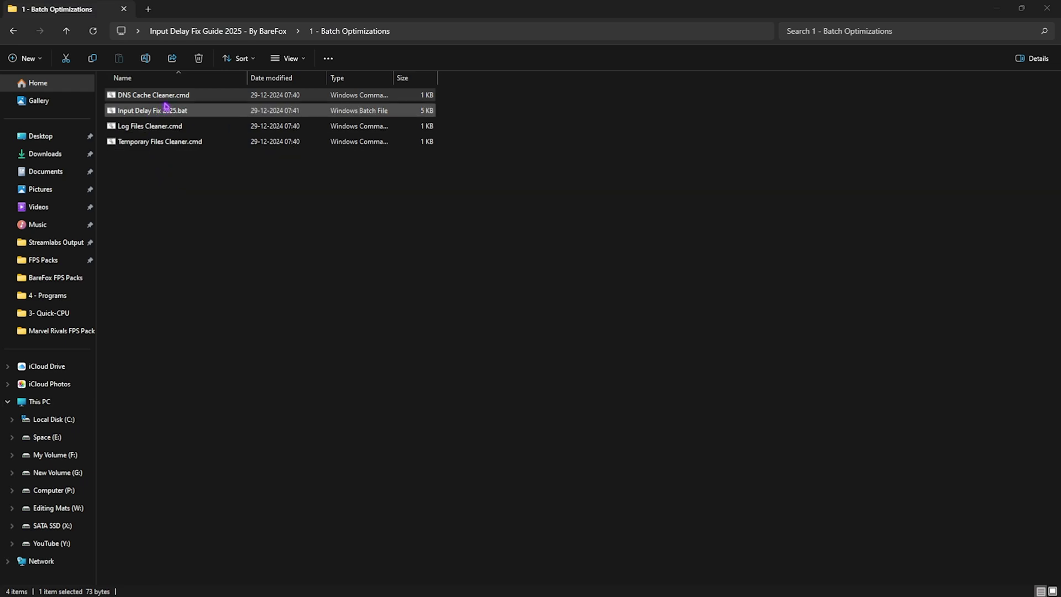
Step: Run DNS Cache Cleaner.cmd as administrator
{"action": "left_click", "coordinate": [203, 98]}
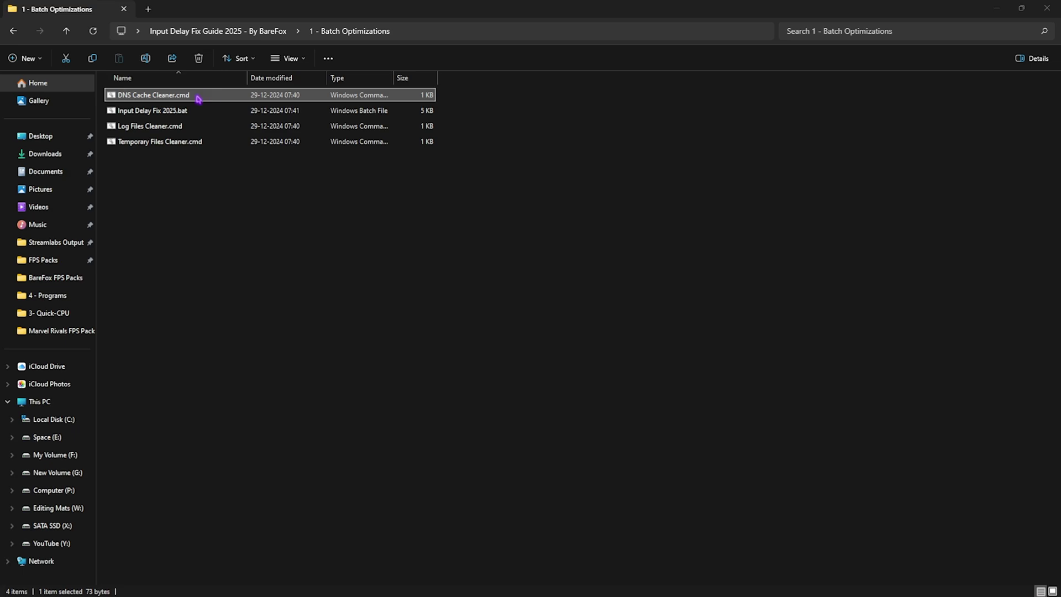
{"action": "right_click", "coordinate": [199, 99]}
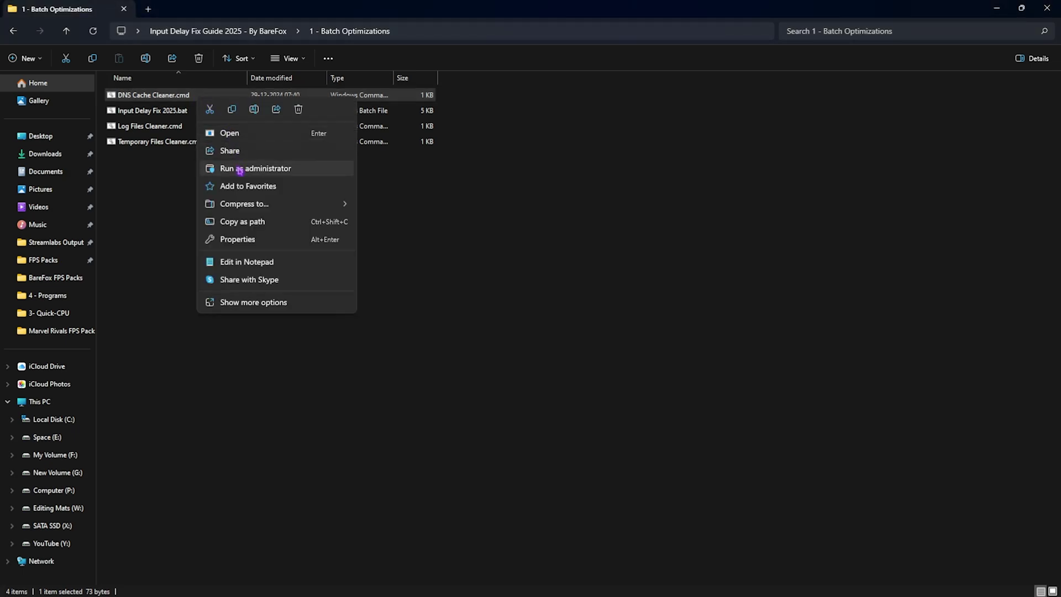
{"action": "left_click", "coordinate": [239, 169]}
{"action": "left_click", "coordinate": [151, 100]}
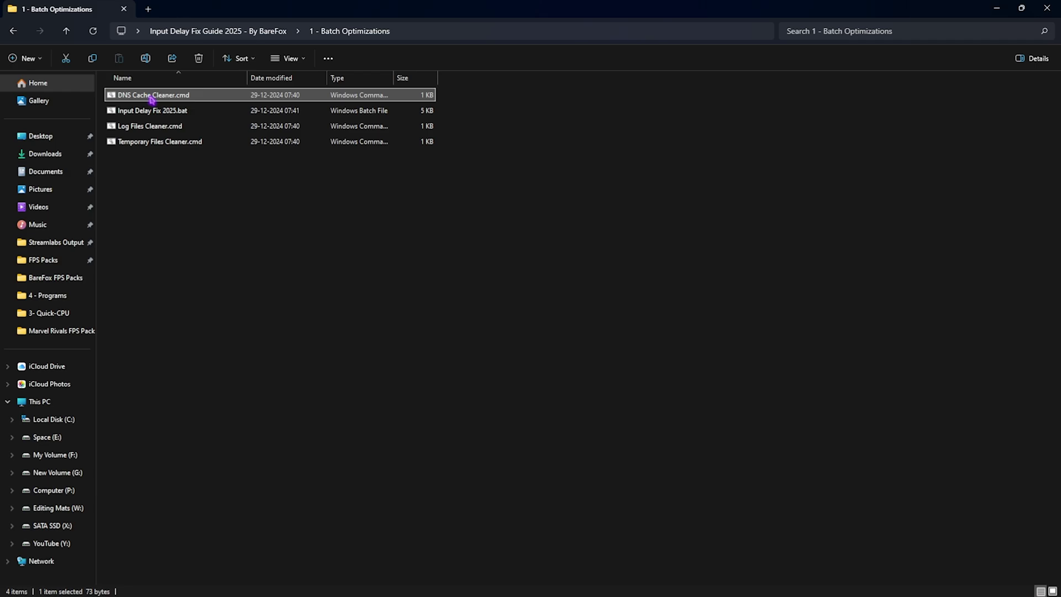
Step: Open Input Delay Fix 2025.bat in Notepad and examine its process mitigation and registry commands
{"action": "left_click", "coordinate": [127, 112]}
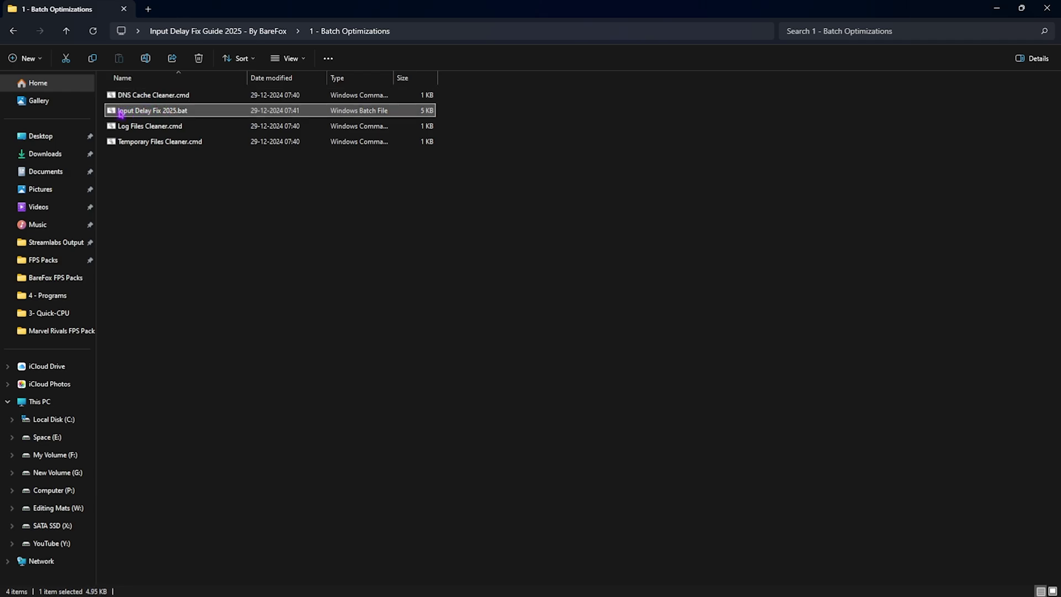
{"action": "right_click", "coordinate": [142, 114]}
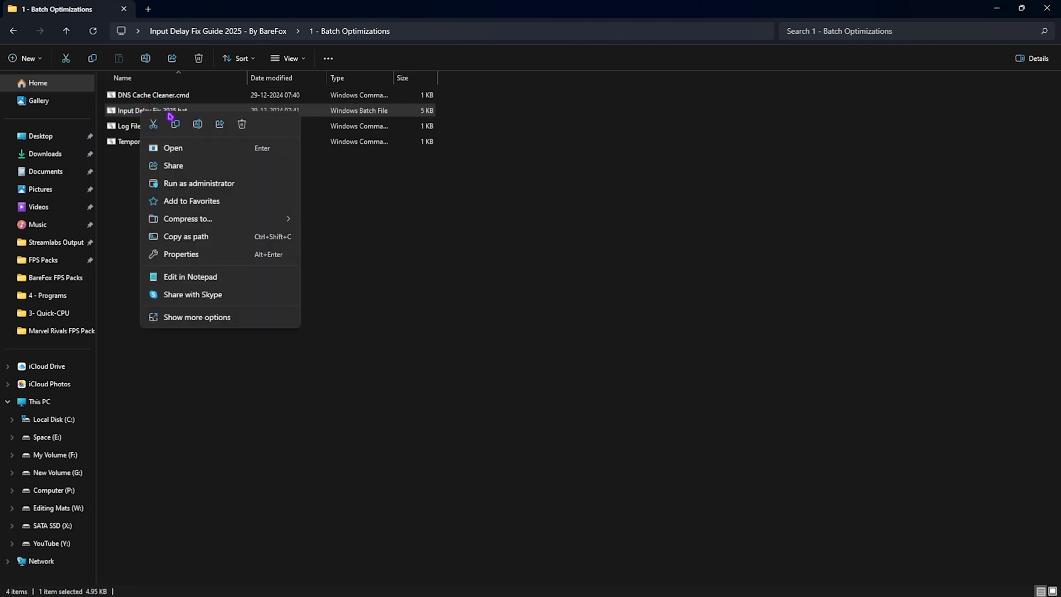
{"action": "left_click", "coordinate": [198, 276]}
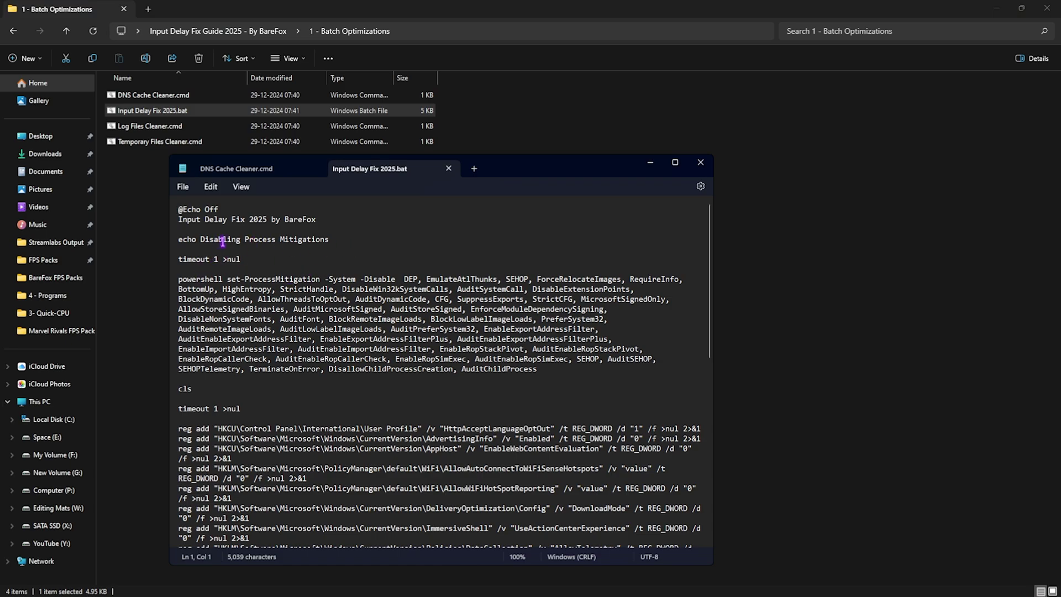
{"action": "scroll", "coordinate": [278, 252], "scroll_direction": "down", "scroll_amount": 5}
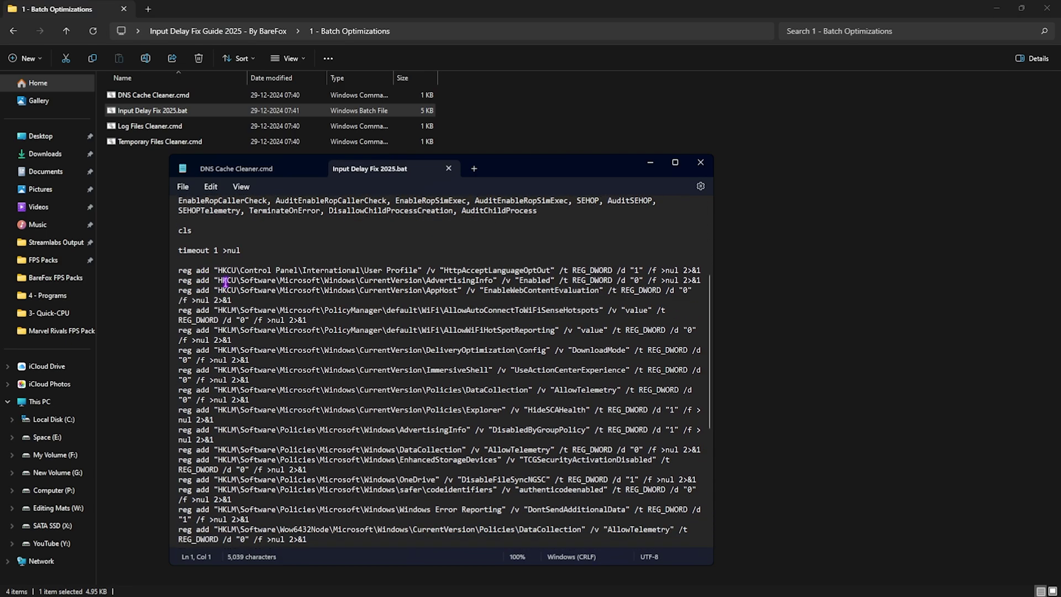
{"action": "scroll", "coordinate": [240, 301], "scroll_direction": "down", "scroll_amount": 2}
{"action": "scroll", "coordinate": [277, 416], "scroll_direction": "down", "scroll_amount": 1}
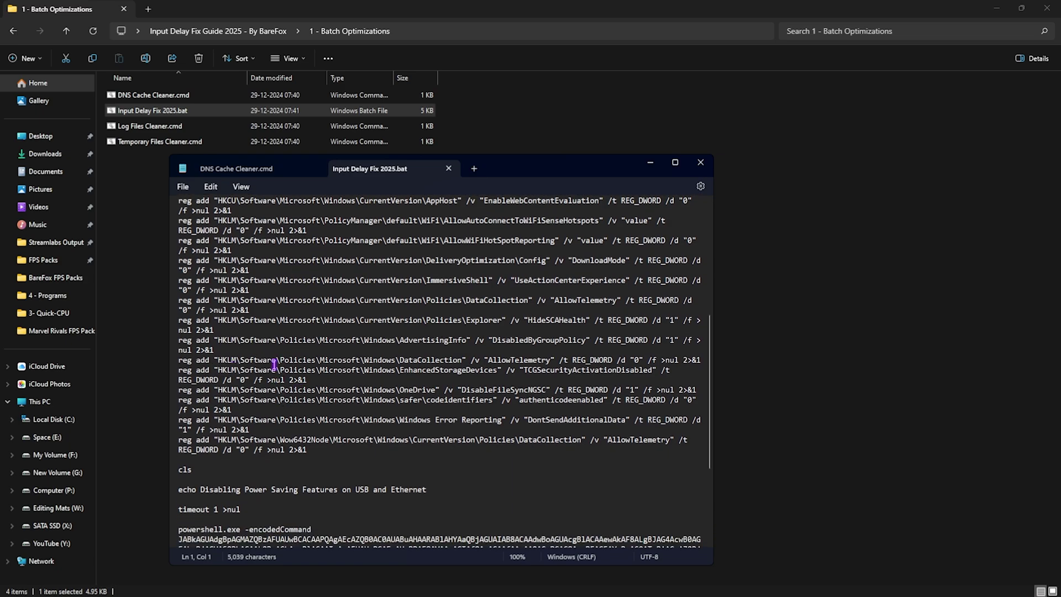
{"action": "scroll", "coordinate": [296, 308], "scroll_direction": "down", "scroll_amount": 5}
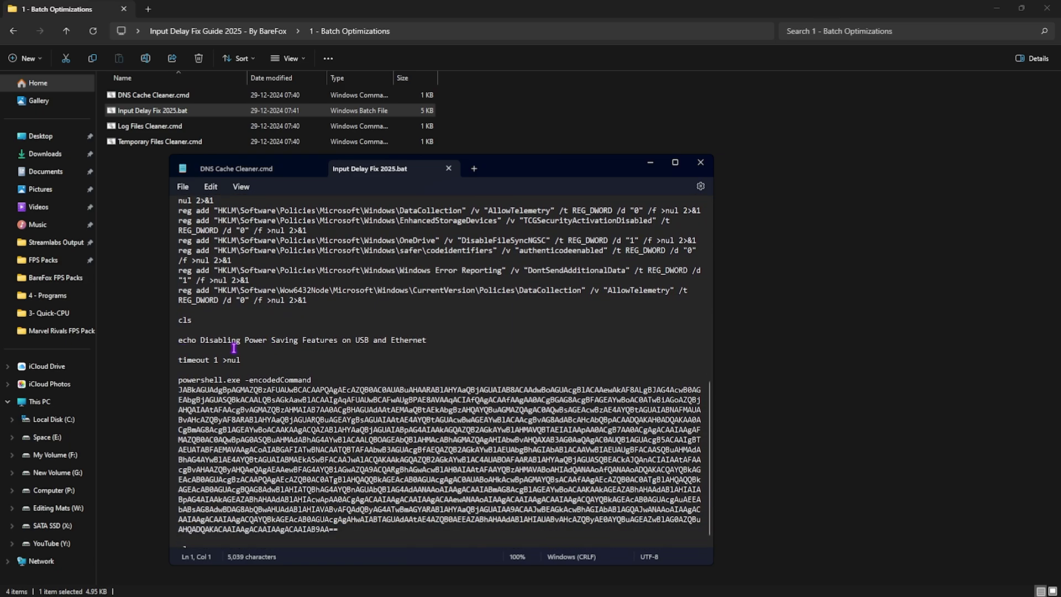
Step: Examine the script's encoded PowerShell command for disabling USB and Ethernet power saving, and close the script
{"action": "left_click_drag", "start_coordinate": [196, 342], "coordinate": [429, 344]}
{"action": "left_click", "coordinate": [325, 350]}
{"action": "scroll", "coordinate": [301, 347], "scroll_direction": "down", "scroll_amount": 1}
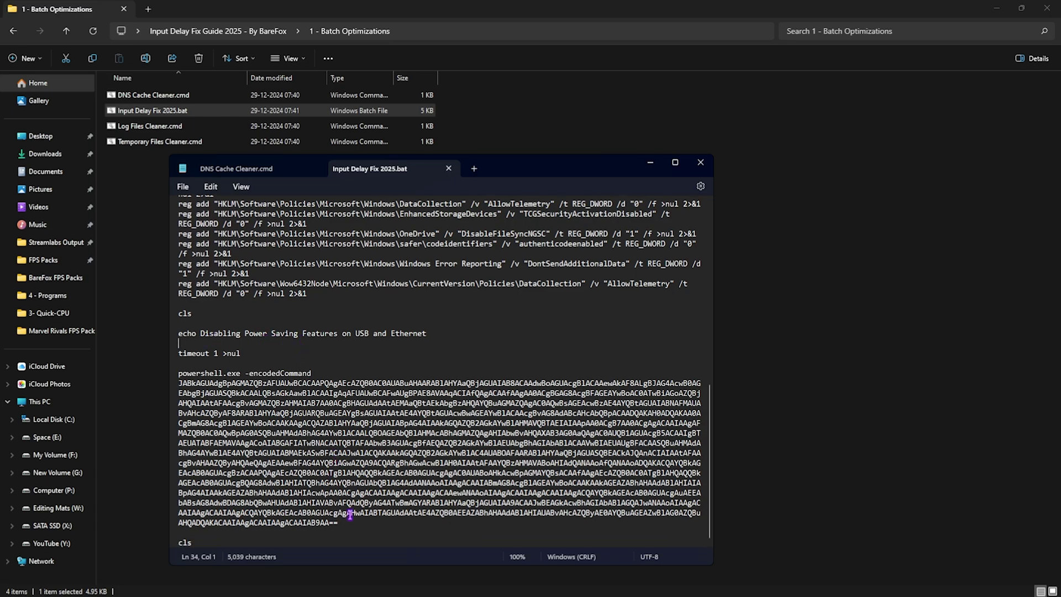
{"action": "left_click_drag", "start_coordinate": [359, 522], "coordinate": [179, 376]}
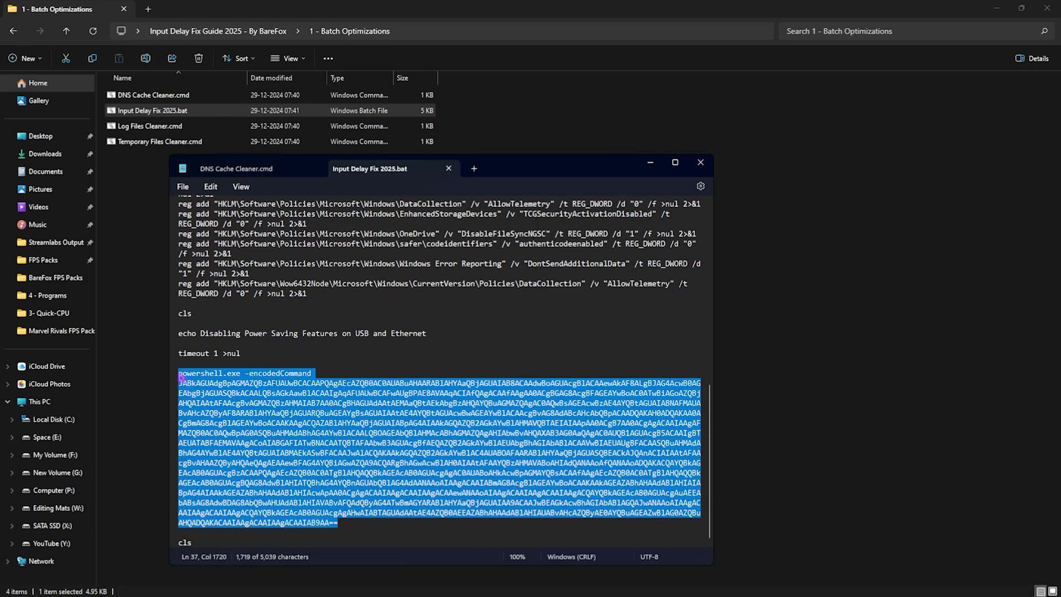
{"action": "left_click", "coordinate": [272, 377]}
{"action": "scroll", "coordinate": [308, 321], "scroll_direction": "up", "scroll_amount": 11}
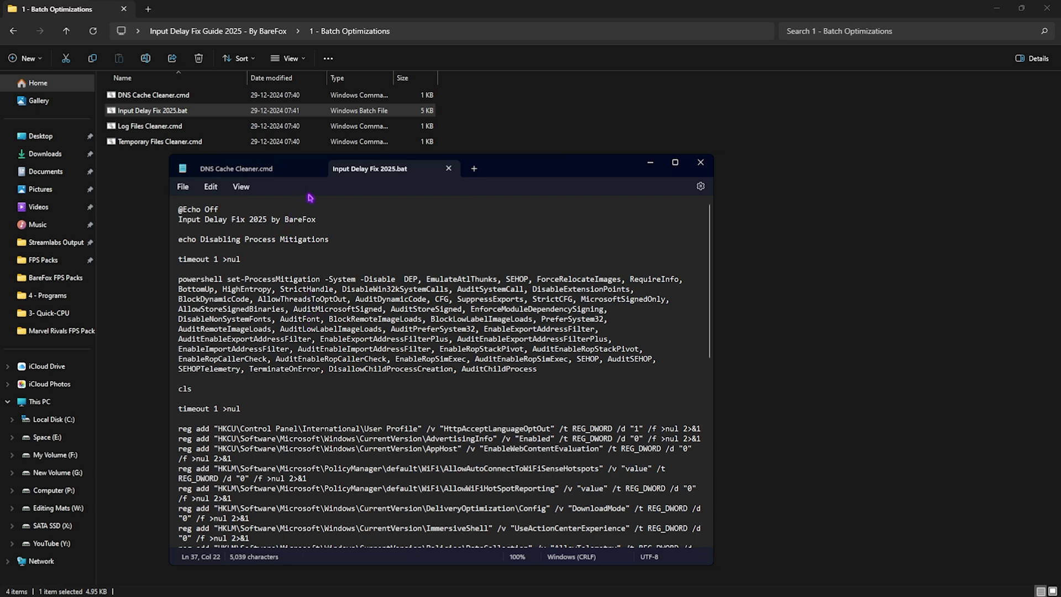
{"action": "left_click", "coordinate": [313, 168]}
{"action": "left_click", "coordinate": [312, 169]}
{"action": "right_click", "coordinate": [200, 112]}
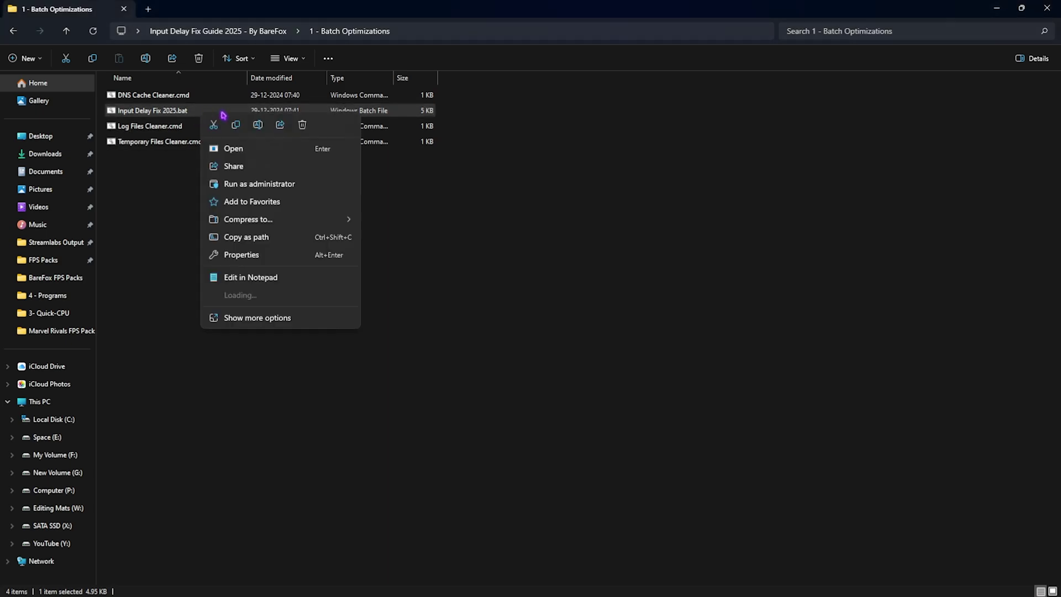
{"action": "left_click", "coordinate": [163, 191]}
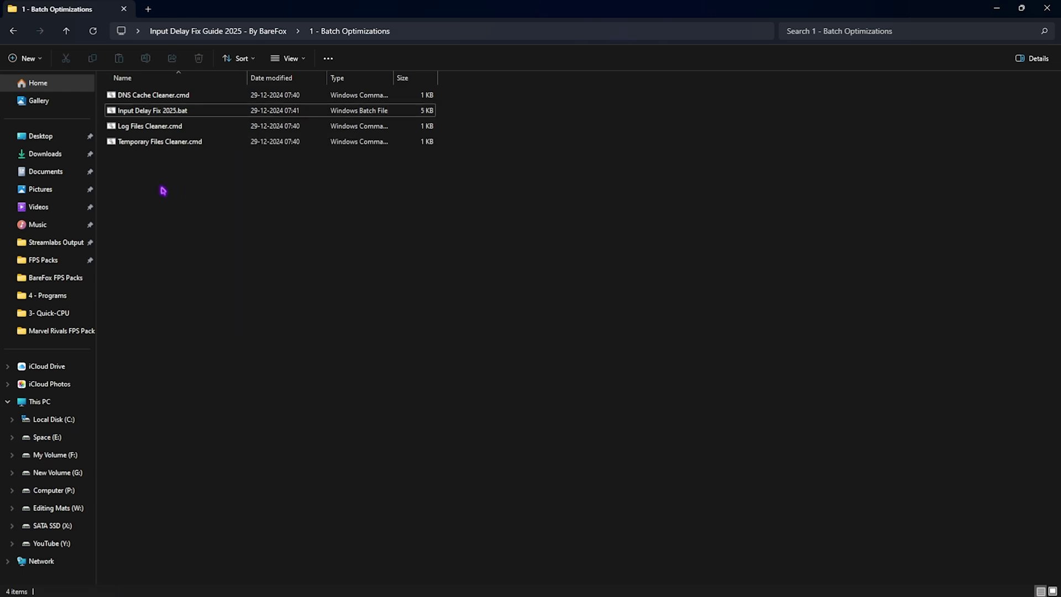
Step: Open Log Files Cleaner.cmd in Notepad, examine its del *.log command and close the file
{"action": "left_click", "coordinate": [145, 128]}
{"action": "right_click", "coordinate": [145, 128]}
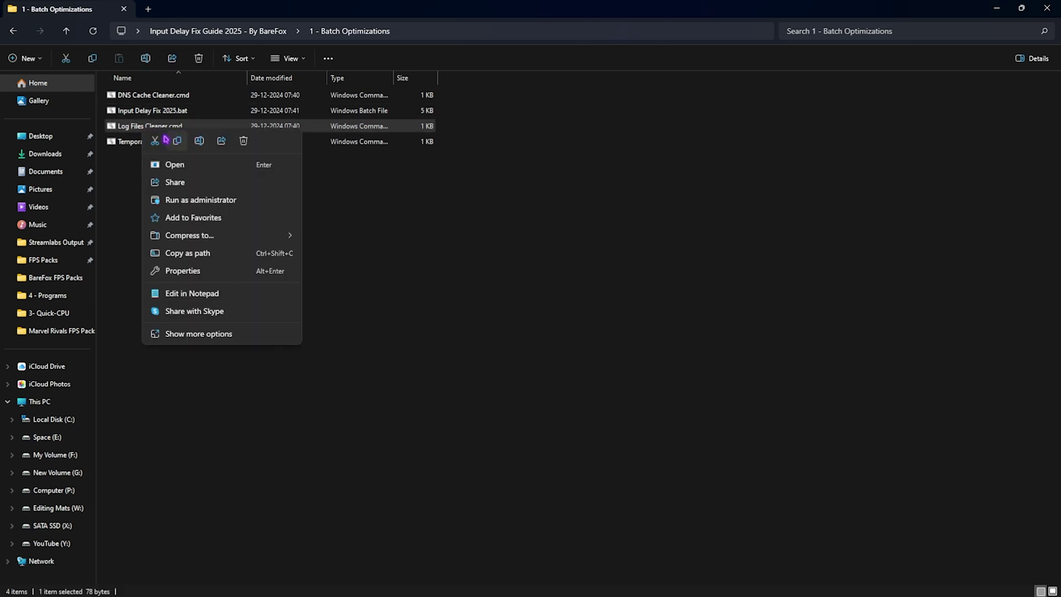
{"action": "left_click", "coordinate": [190, 293]}
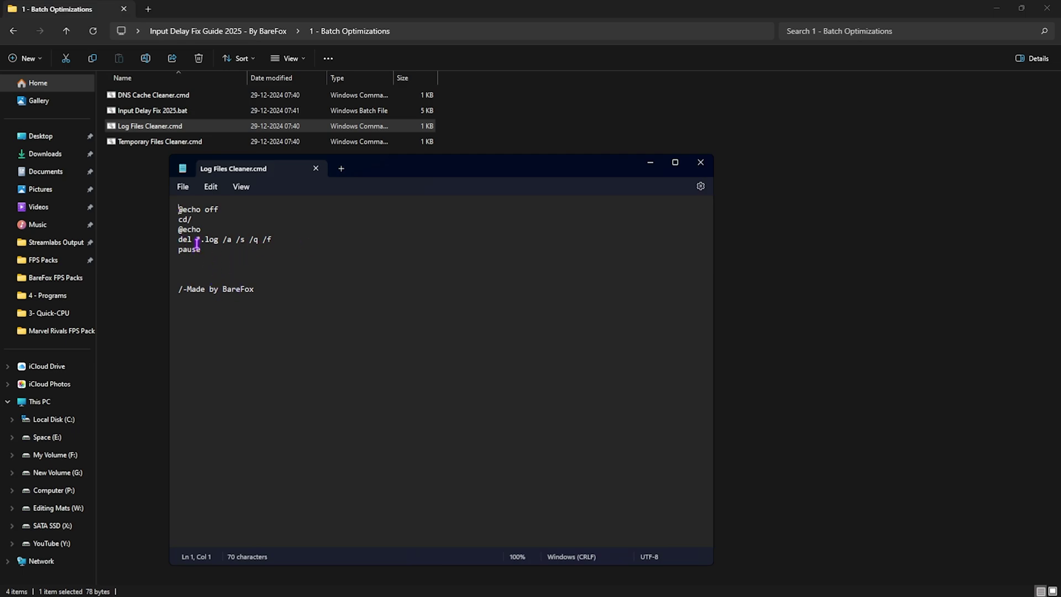
{"action": "left_click_drag", "start_coordinate": [181, 239], "coordinate": [284, 240]}
{"action": "left_click", "coordinate": [283, 240]}
{"action": "key", "text": "alt+F4"}
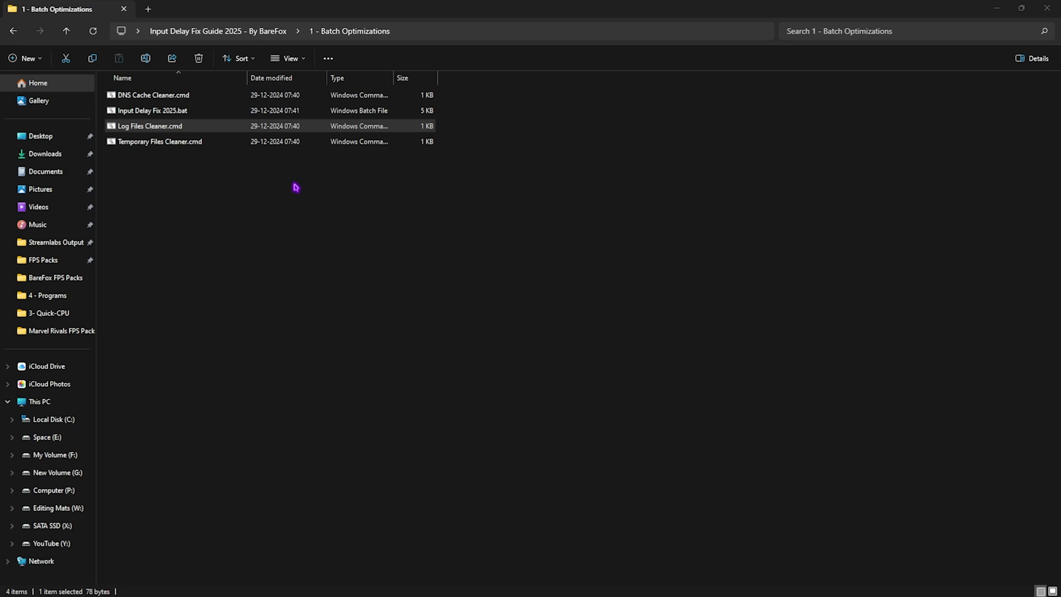
{"action": "left_click", "coordinate": [155, 130]}
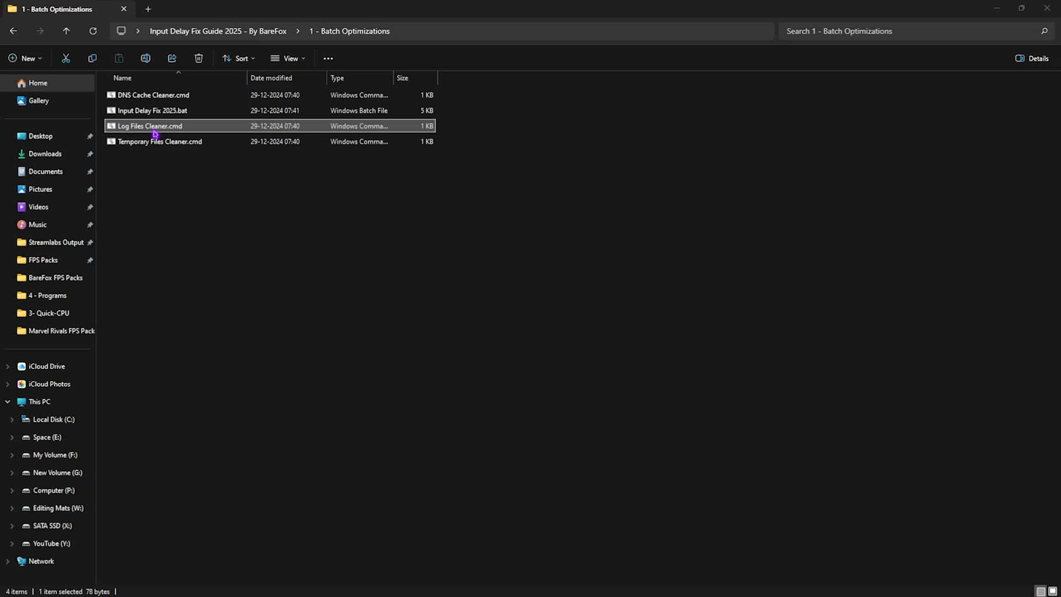
{"action": "right_click", "coordinate": [150, 131]}
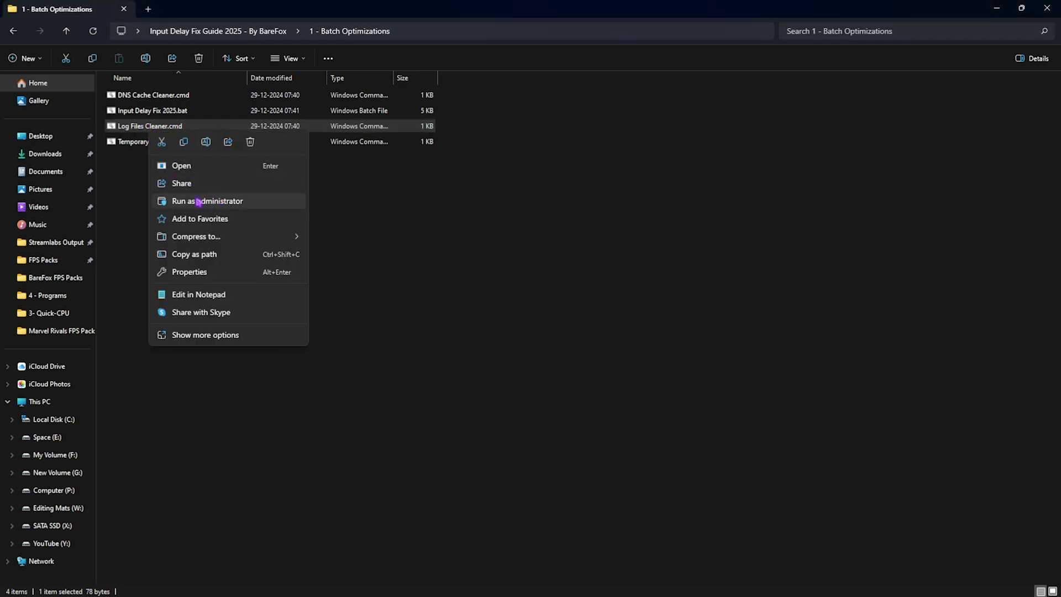
{"action": "left_click", "coordinate": [224, 164]}
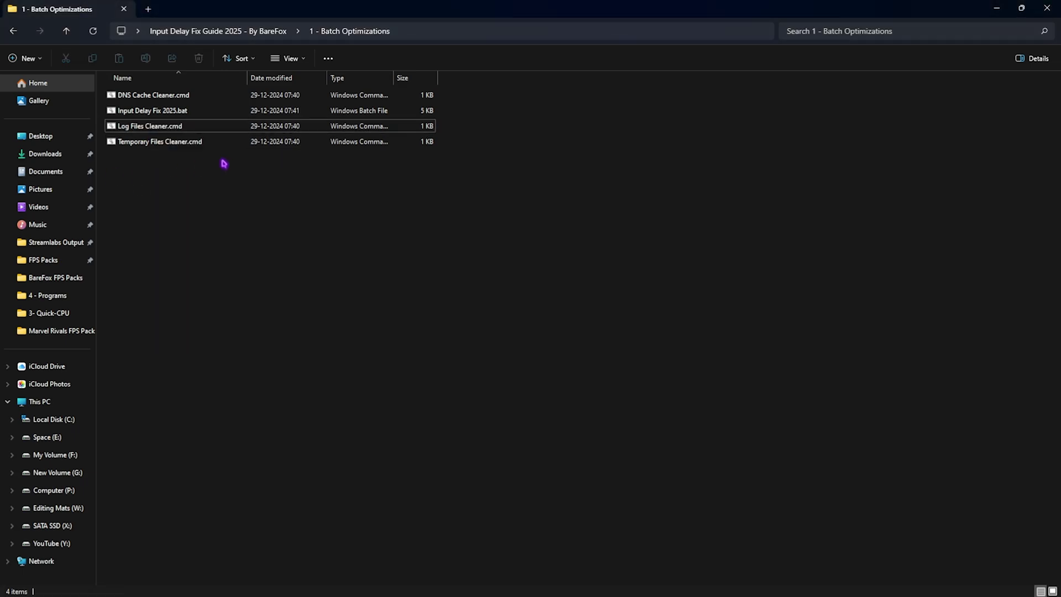
Step: Open Temporary Files Cleaner.cmd in Notepad, examine its temp folder removal and takeown commands, and close the open scripts
{"action": "left_click", "coordinate": [171, 145]}
{"action": "right_click", "coordinate": [171, 143]}
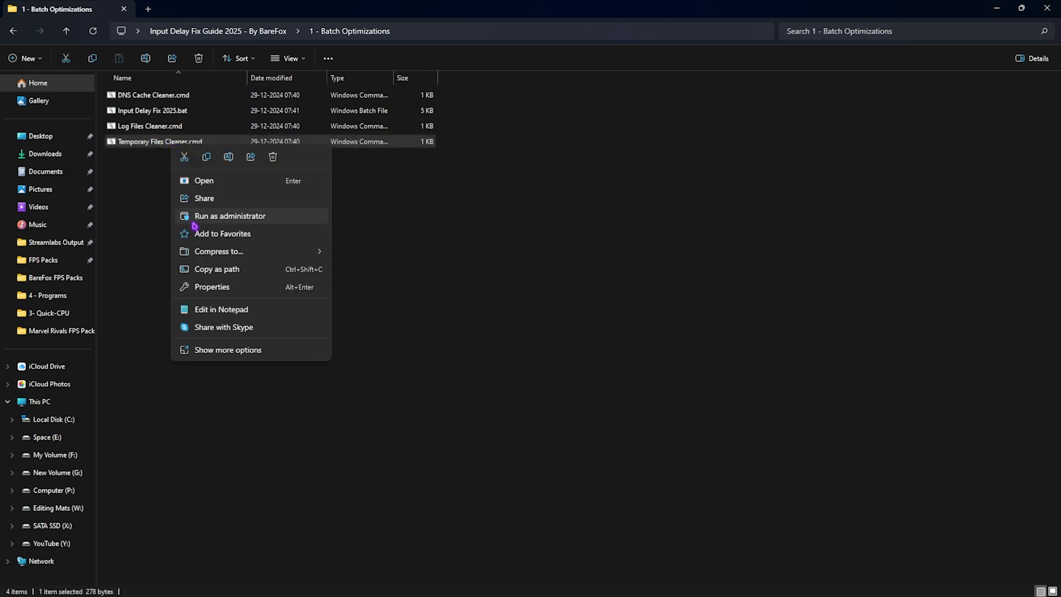
{"action": "left_click", "coordinate": [222, 309]}
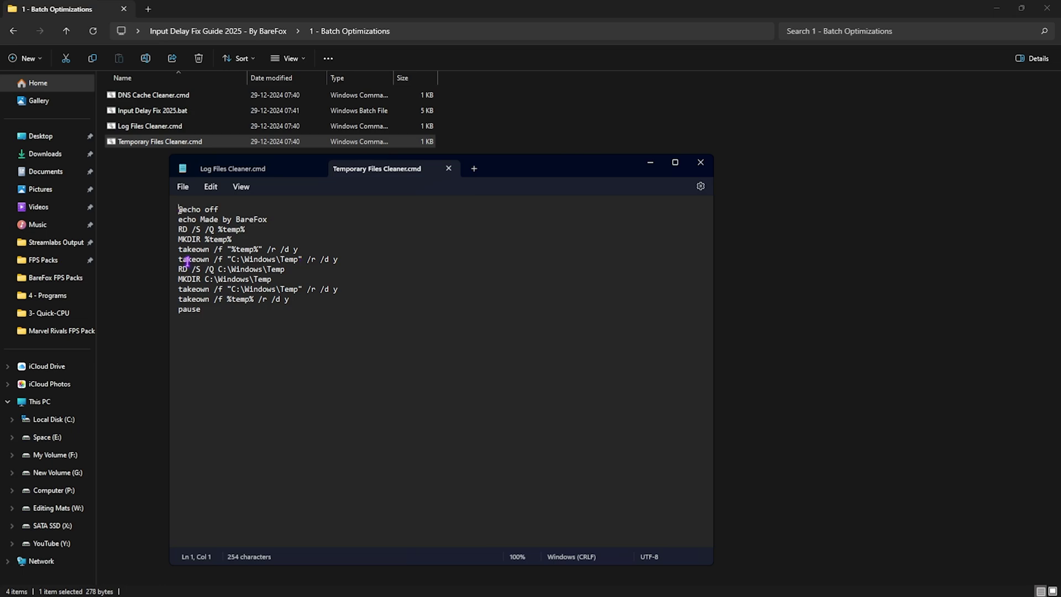
{"action": "left_click_drag", "start_coordinate": [215, 310], "coordinate": [187, 209]}
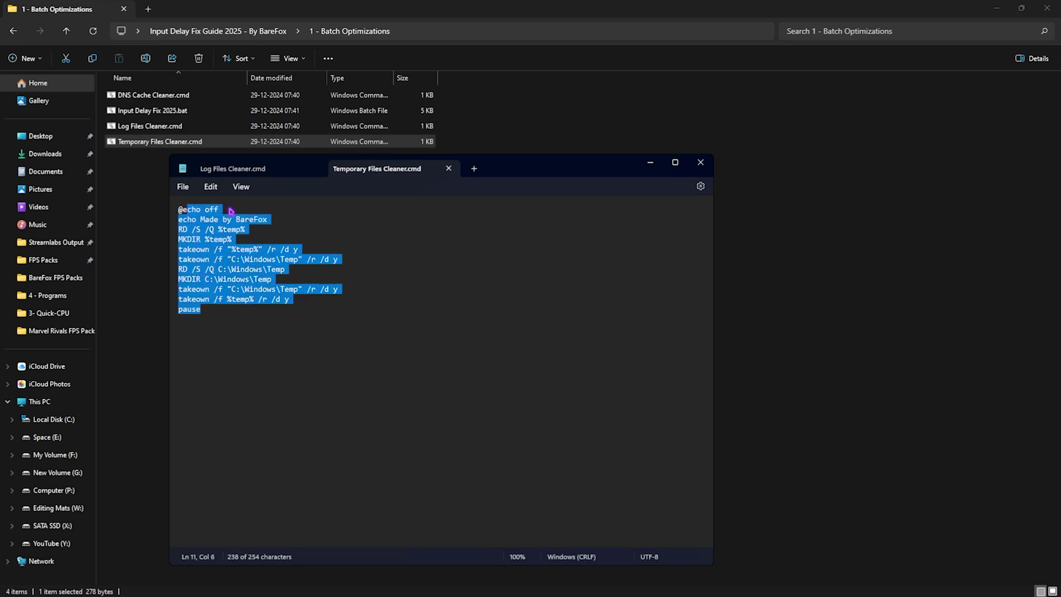
{"action": "left_click", "coordinate": [315, 169]}
{"action": "left_click", "coordinate": [315, 169]}
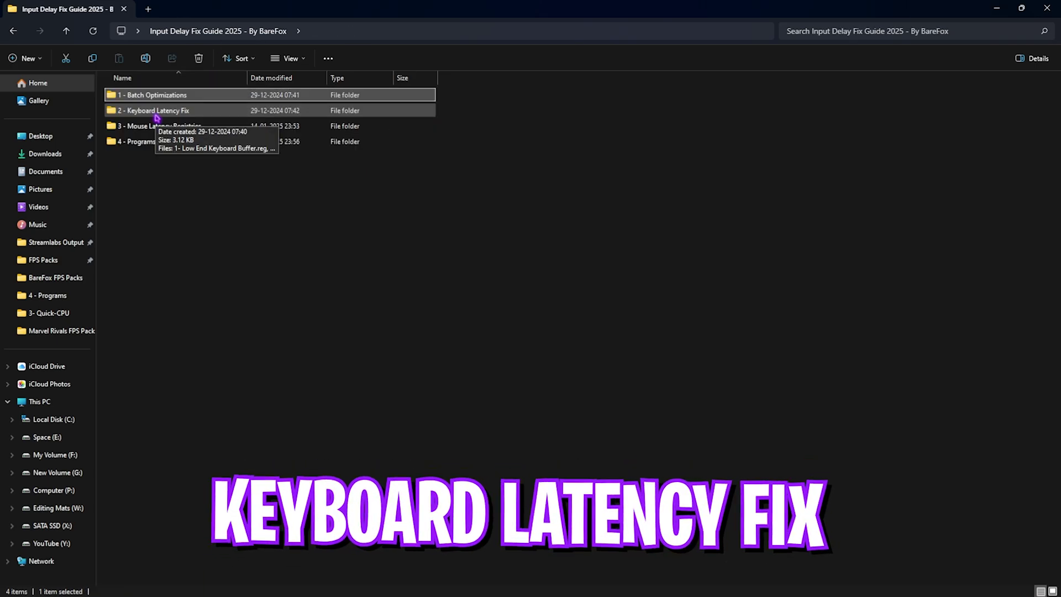
Step: Open the 2 - Keyboard Latency Fix folder and look over the low, medium, high end and default keyboard buffer registry files
{"action": "double_click", "coordinate": [157, 113]}
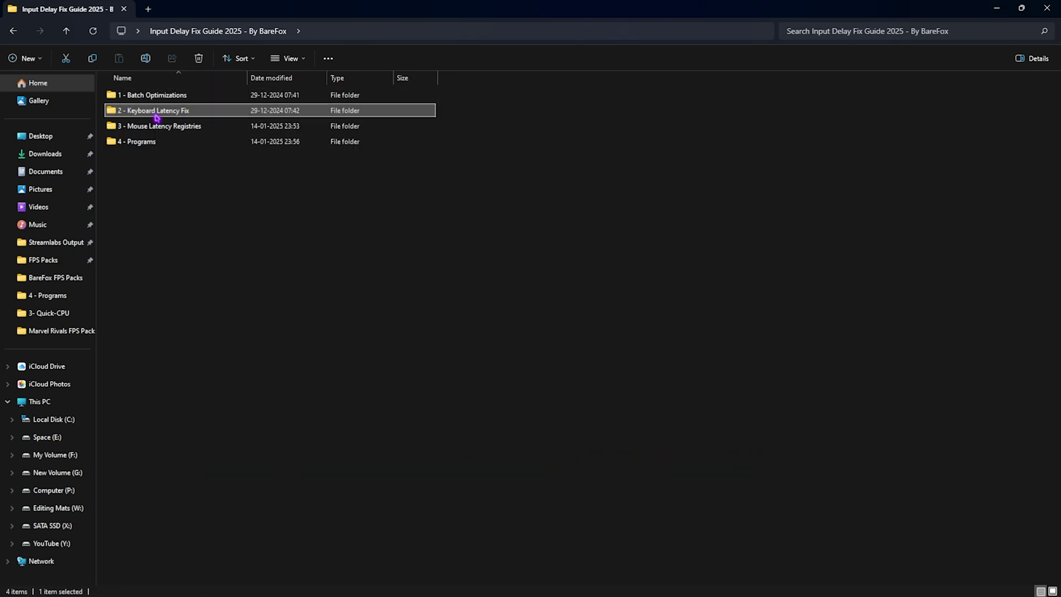
{"action": "left_click_drag", "start_coordinate": [178, 201], "coordinate": [171, 95]}
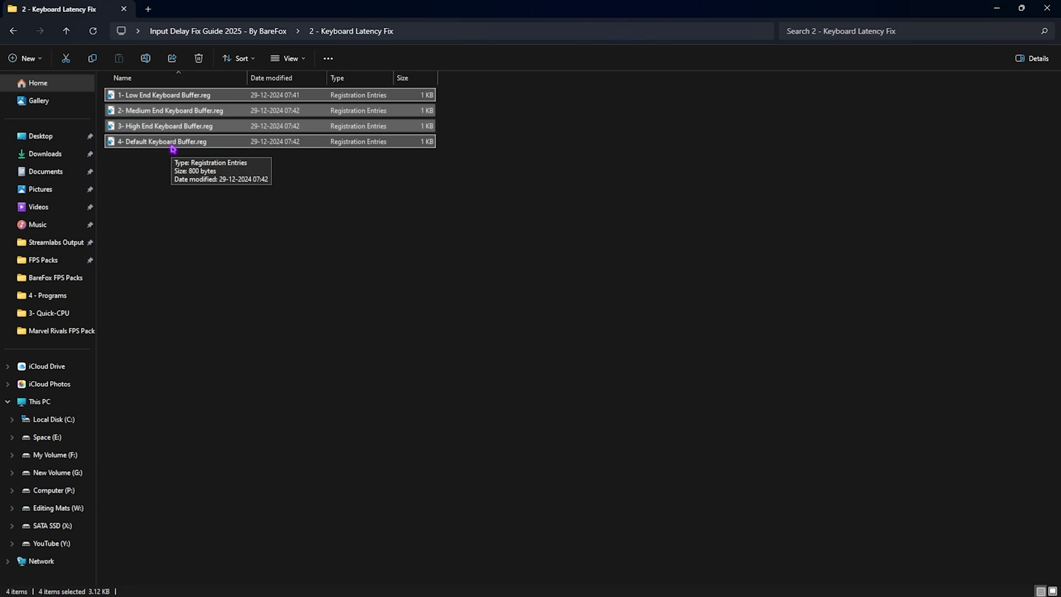
{"action": "left_click_drag", "start_coordinate": [173, 191], "coordinate": [169, 91]}
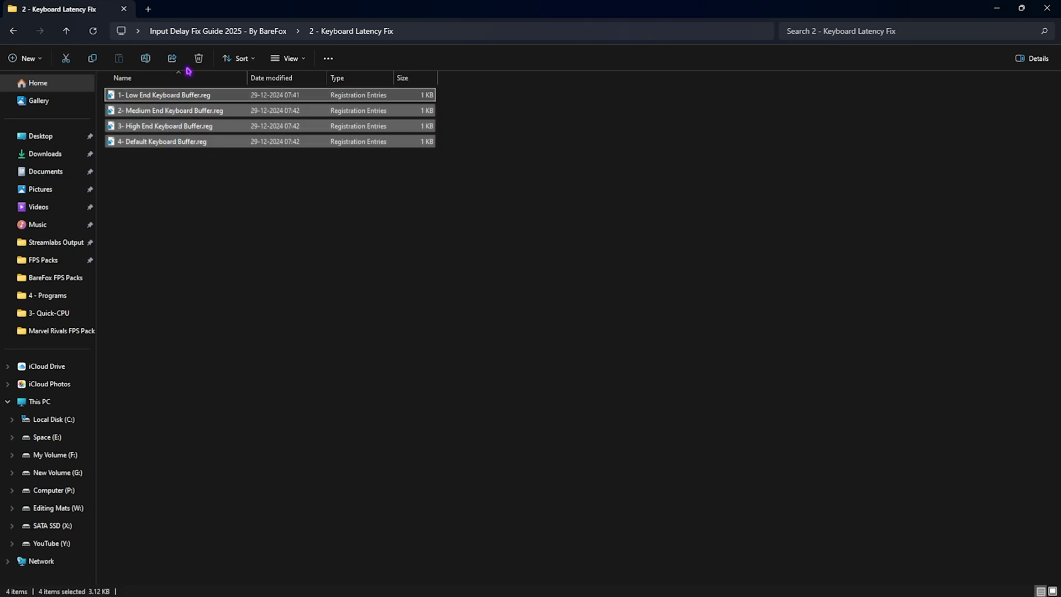
Step: Open Mouse Speed Fix.reg from the guide's 3 - Mouse Latency Registries folder in Notepad
{"action": "left_click", "coordinate": [191, 31]}
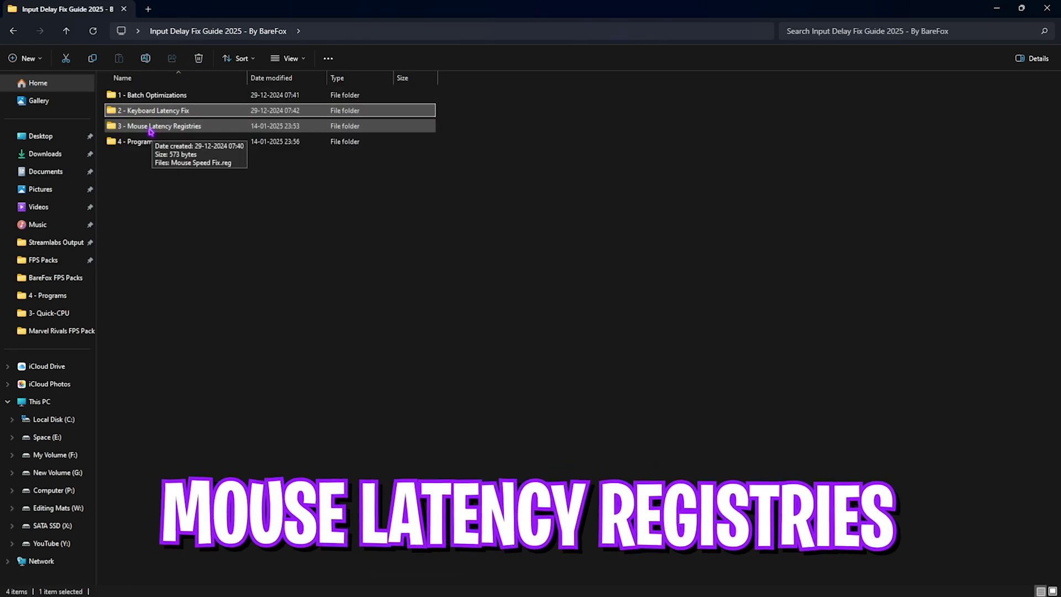
{"action": "double_click", "coordinate": [151, 131]}
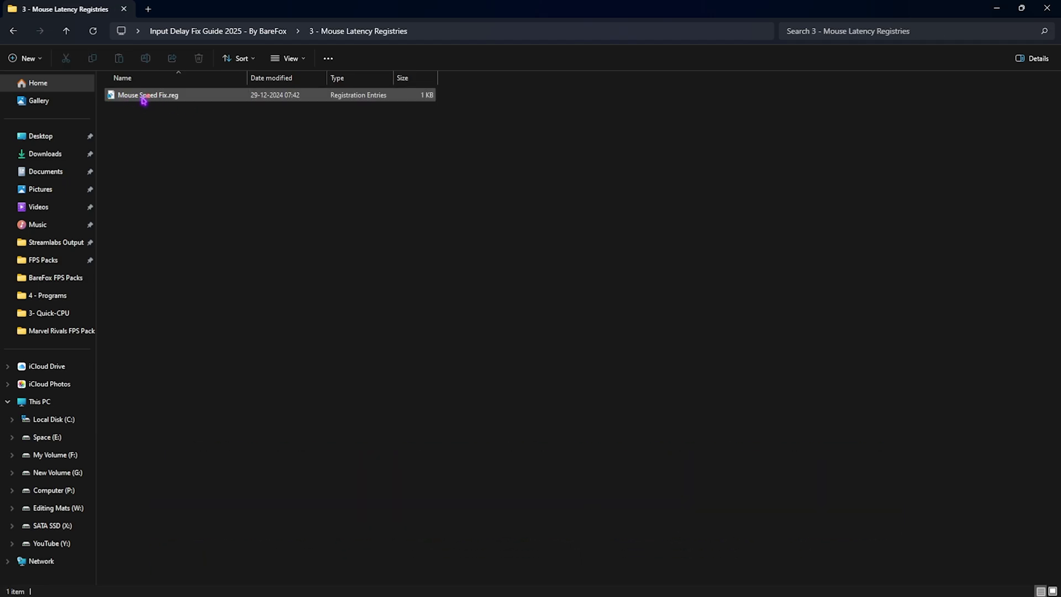
{"action": "left_click", "coordinate": [144, 100]}
{"action": "right_click", "coordinate": [144, 100]}
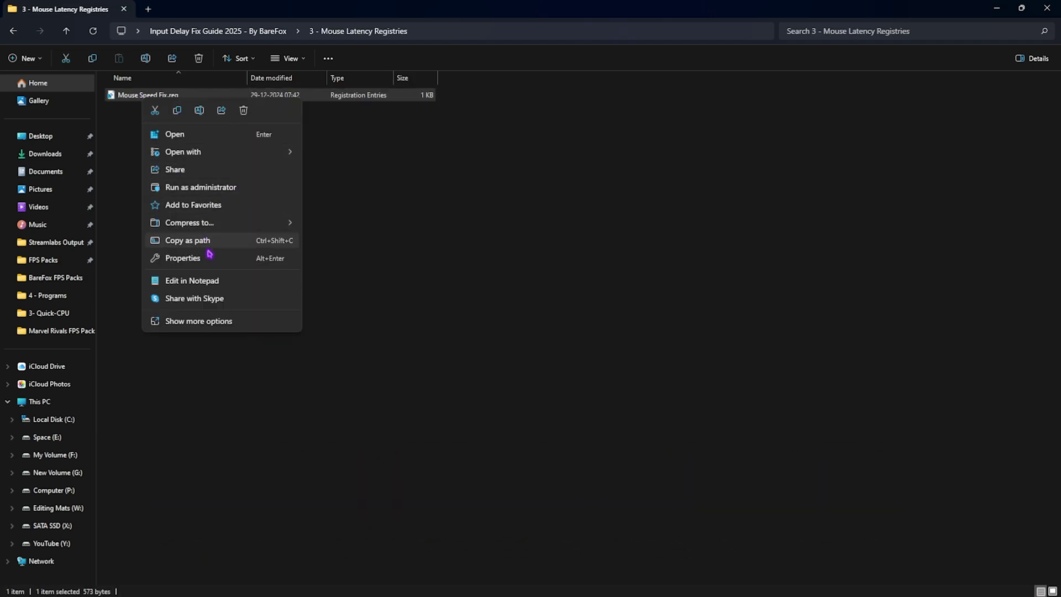
{"action": "left_click", "coordinate": [169, 279]}
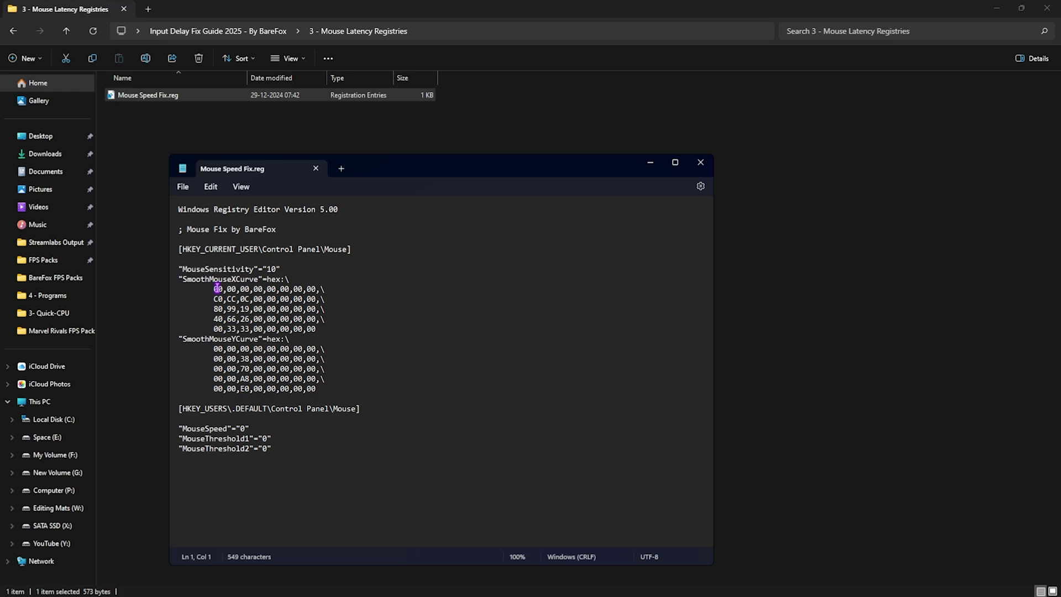
Step: Examine the MouseSensitivity, SmoothMouseXCurve and SmoothMouseYCurve entries in the registry file and close it
{"action": "left_click_drag", "start_coordinate": [180, 271], "coordinate": [272, 281]}
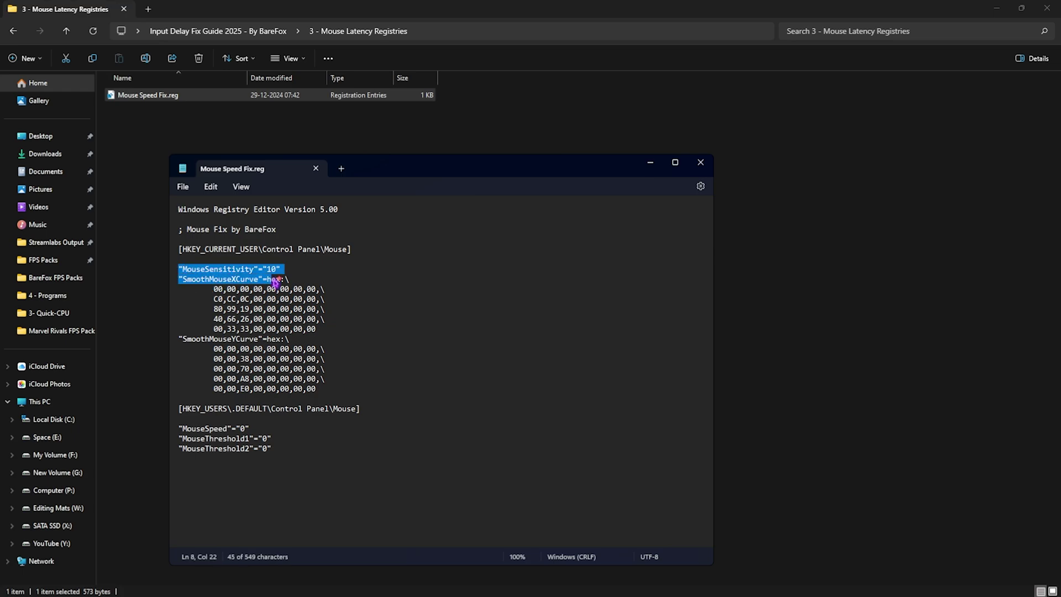
{"action": "left_click", "coordinate": [272, 280]}
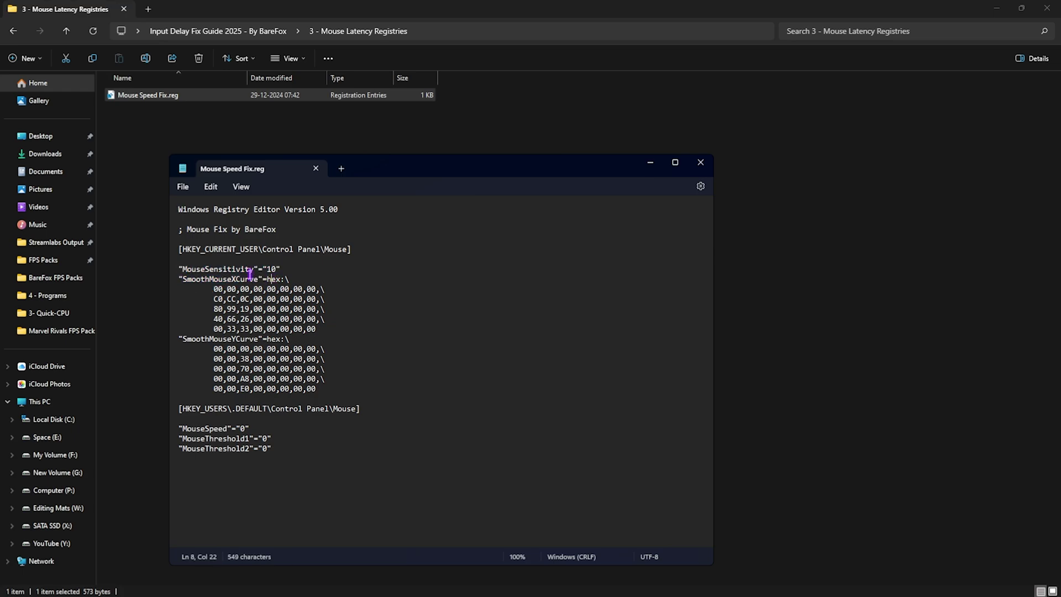
{"action": "double_click", "coordinate": [189, 281]}
{"action": "left_click", "coordinate": [254, 280]}
{"action": "left_click_drag", "start_coordinate": [317, 388], "coordinate": [180, 280]}
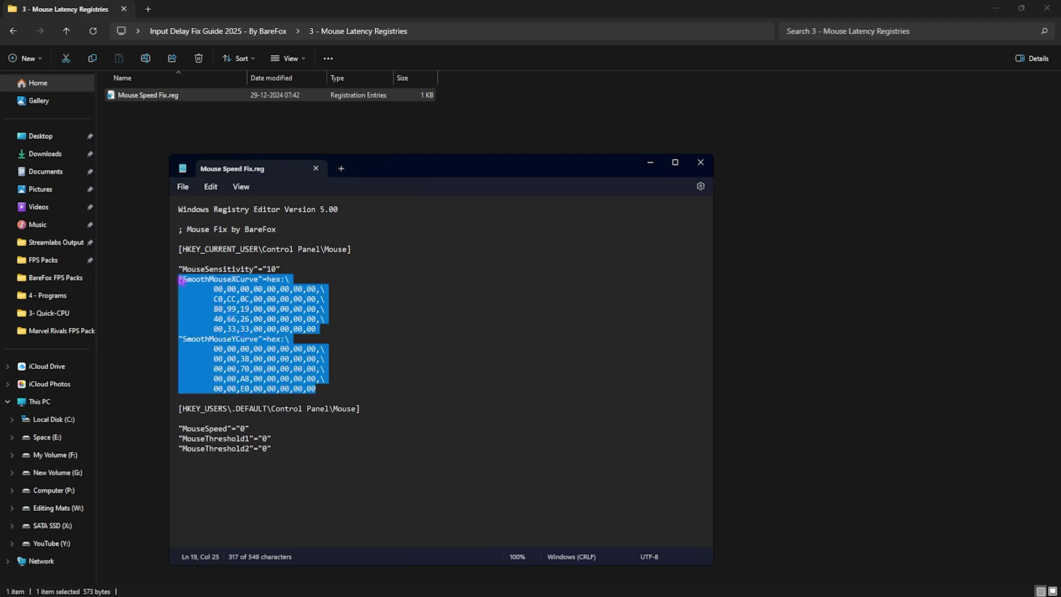
{"action": "left_click", "coordinate": [234, 300]}
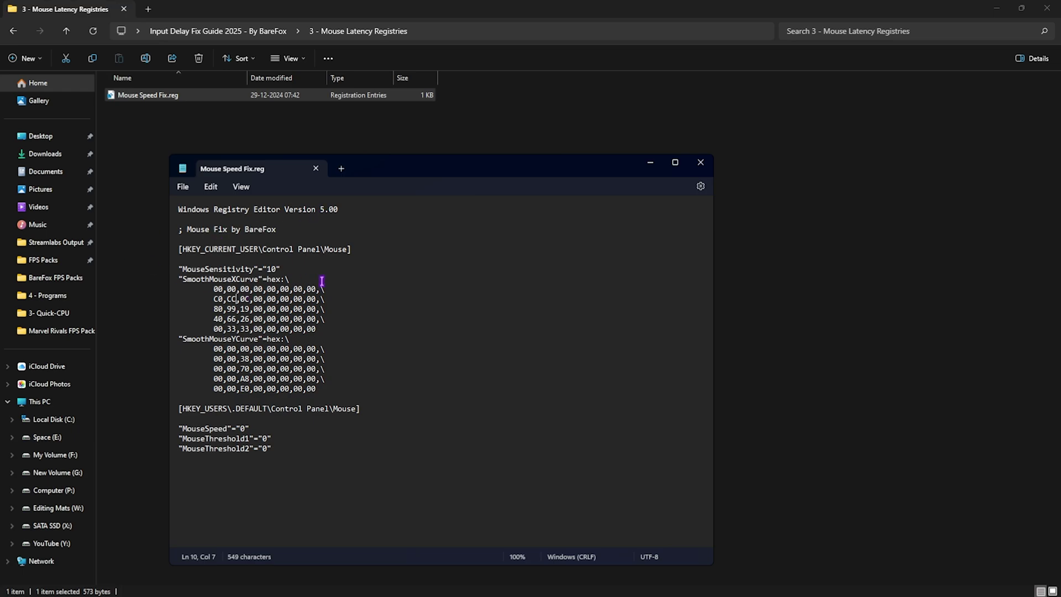
{"action": "key", "text": "alt+F4"}
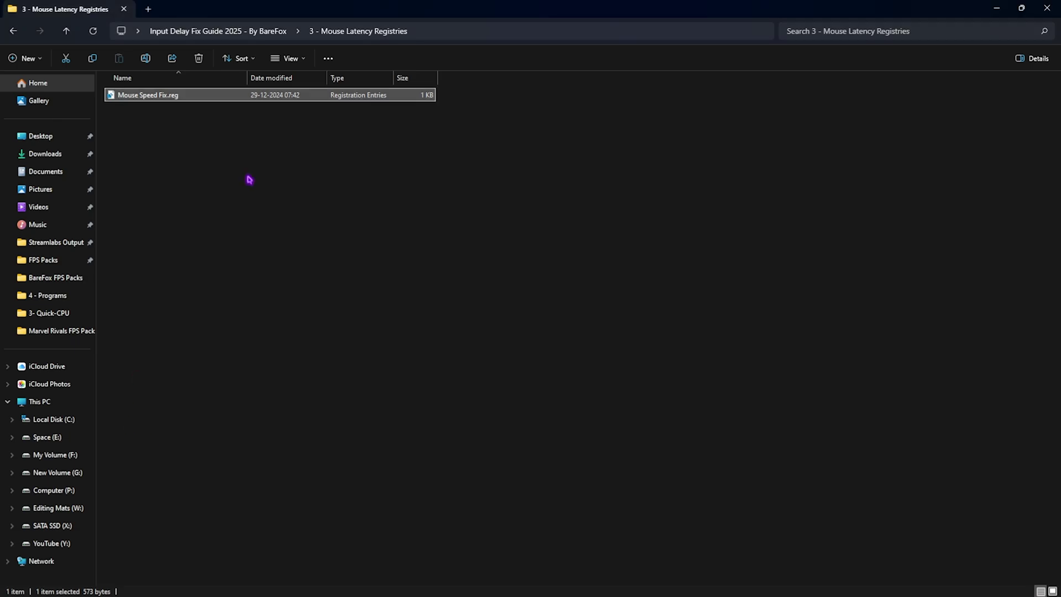
{"action": "right_click", "coordinate": [237, 96]}
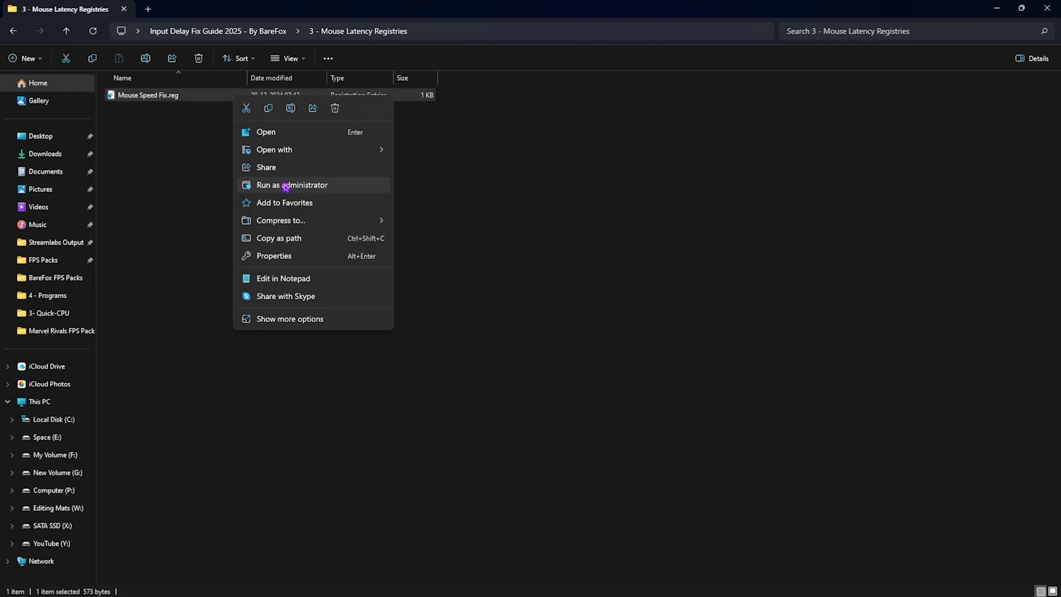
{"action": "left_click", "coordinate": [204, 172]}
{"action": "left_click", "coordinate": [204, 172]}
Step: Go to the guide's 4 - Programs folder and run FilterKeysSetter.exe as administrator
{"action": "left_click", "coordinate": [223, 30]}
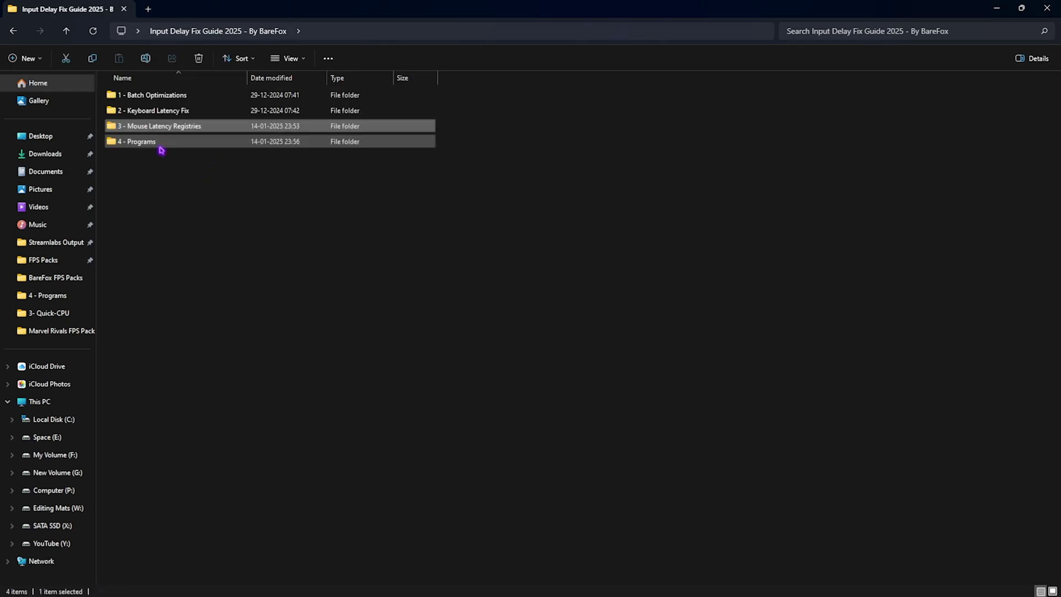
{"action": "double_click", "coordinate": [159, 144]}
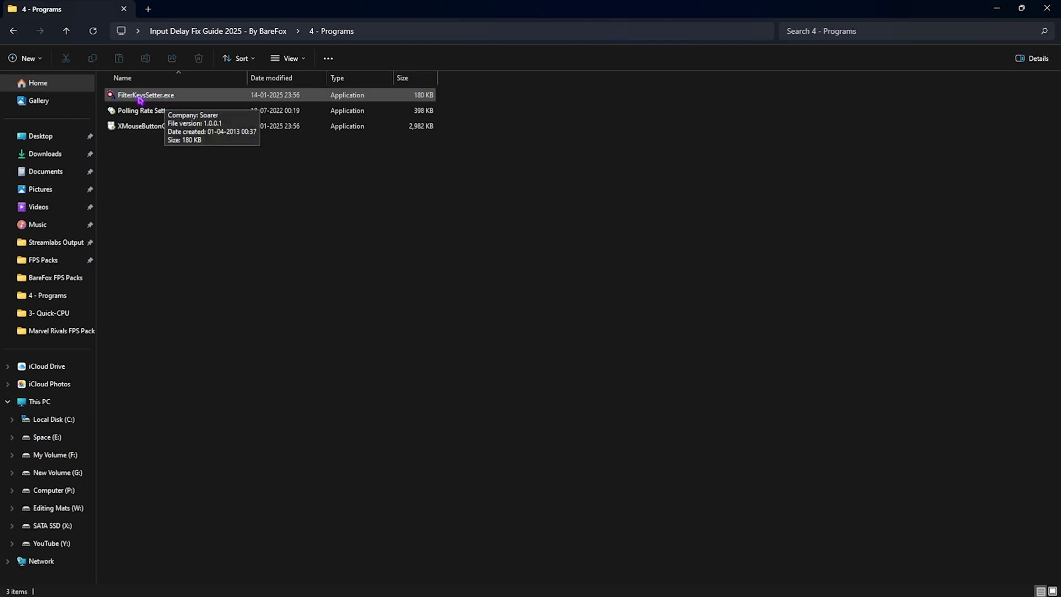
{"action": "right_click", "coordinate": [193, 98]}
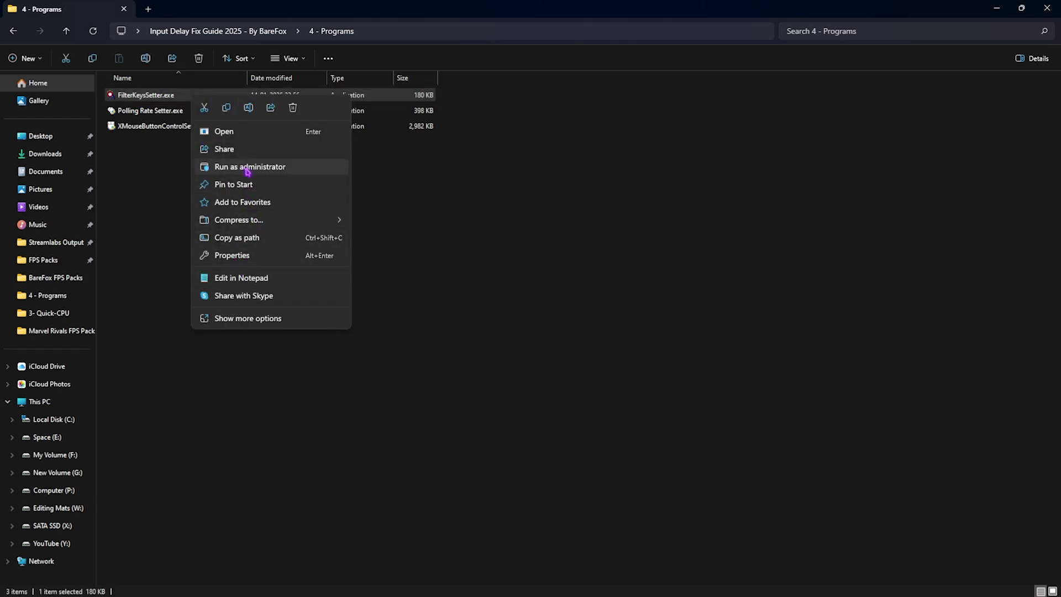
{"action": "left_click", "coordinate": [247, 167]}
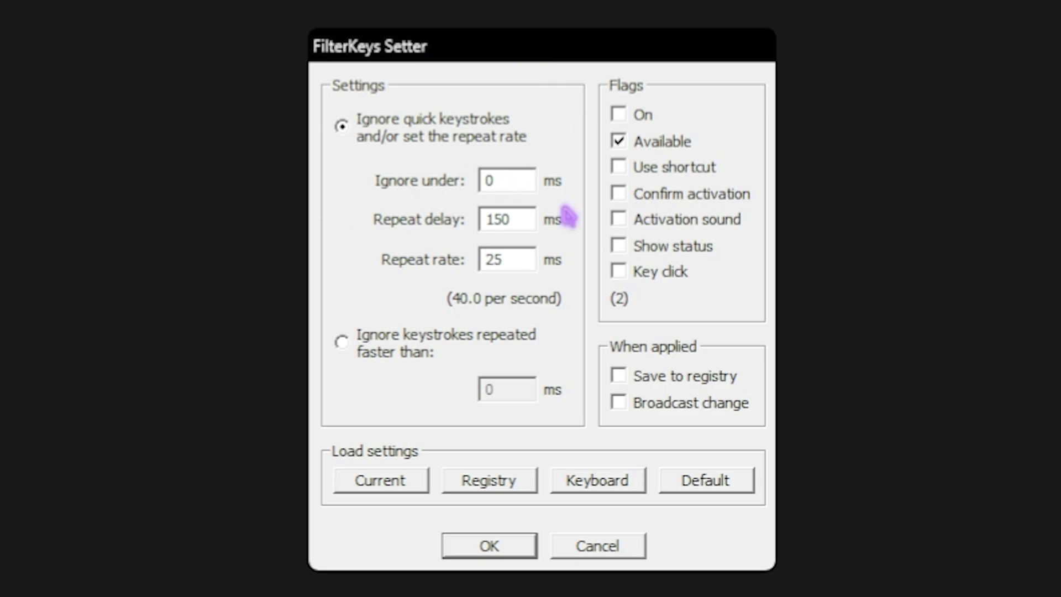
Step: Review the timing fields and apply the FilterKeys settings with 0 ms ignore time, 150 ms repeat delay and 25 ms repeat rate
{"action": "double_click", "coordinate": [504, 178]}
{"action": "double_click", "coordinate": [526, 220]}
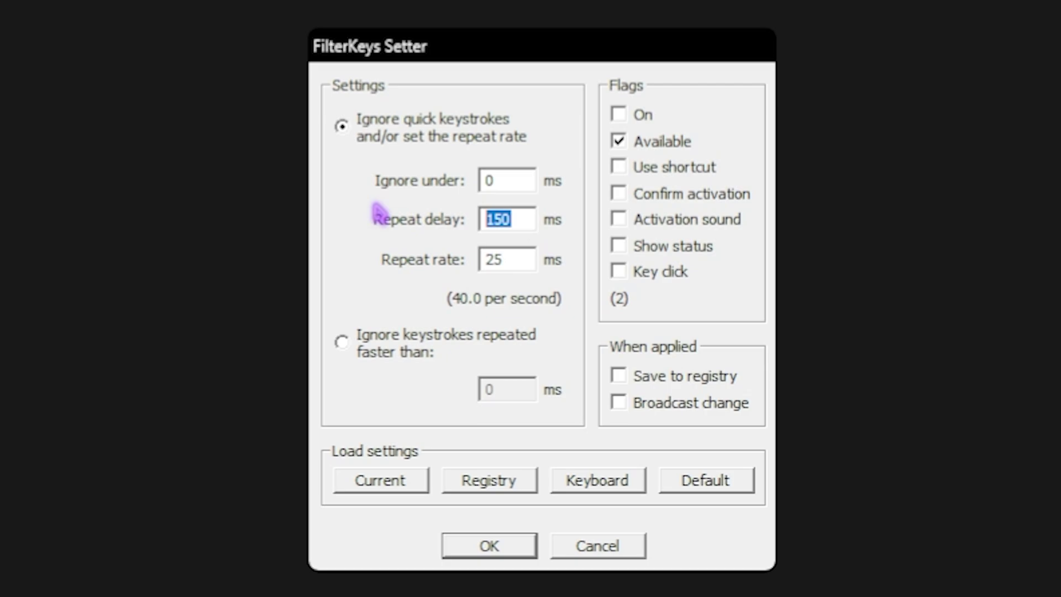
{"action": "double_click", "coordinate": [511, 258]}
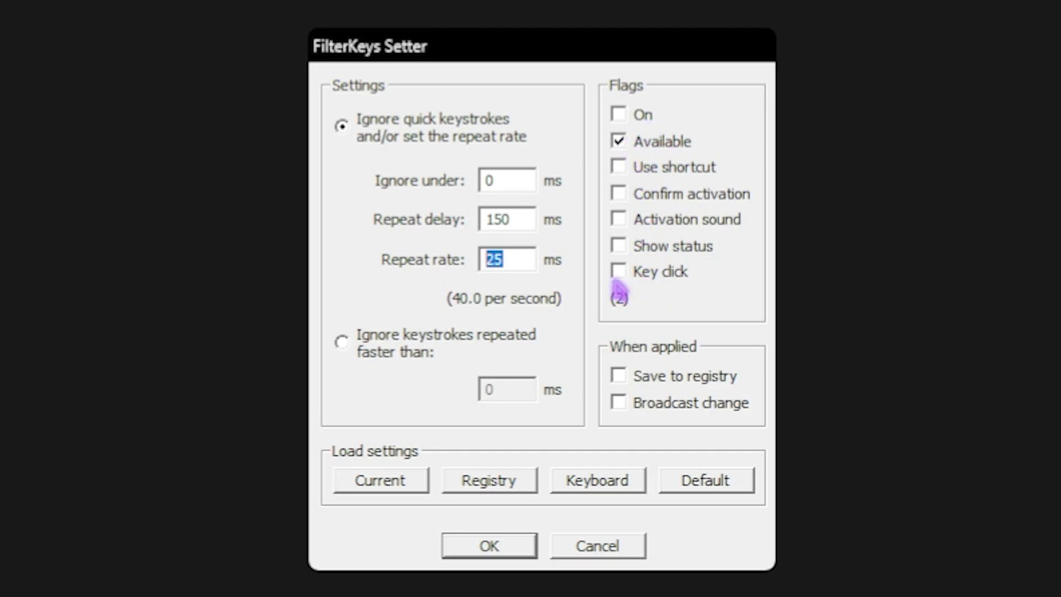
{"action": "left_click", "coordinate": [502, 546]}
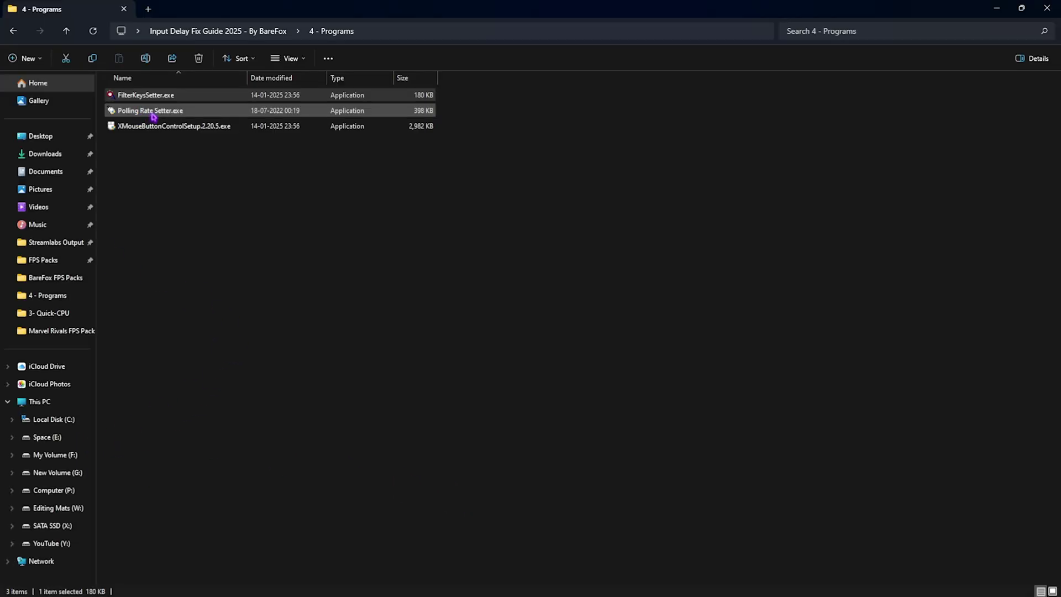
Step: Run Polling Rate Setter.exe from the 4 - Programs folder and keep the device filter on Mice
{"action": "left_click", "coordinate": [153, 113]}
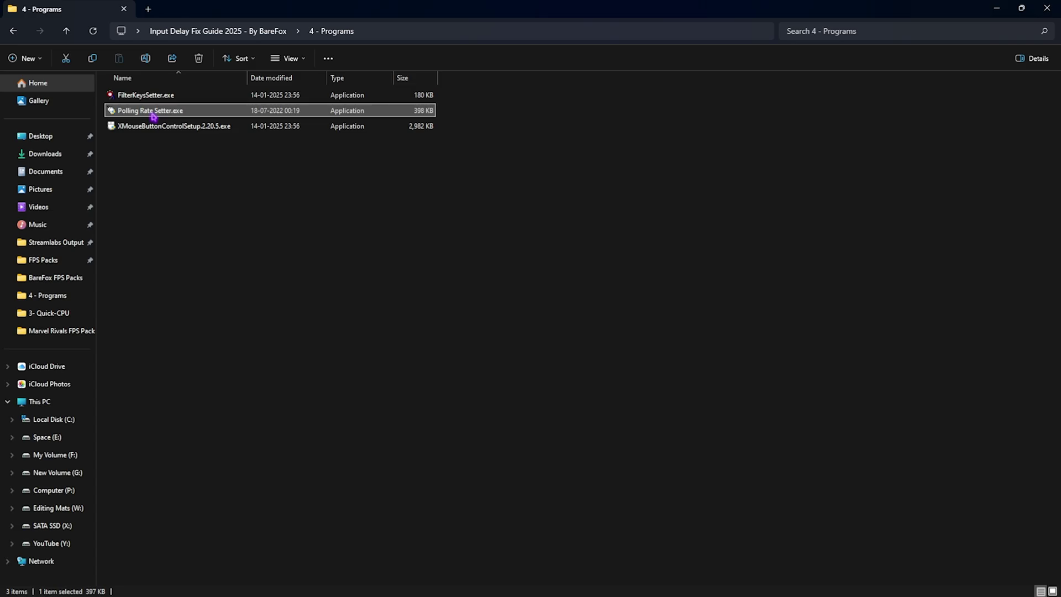
{"action": "double_click", "coordinate": [153, 112]}
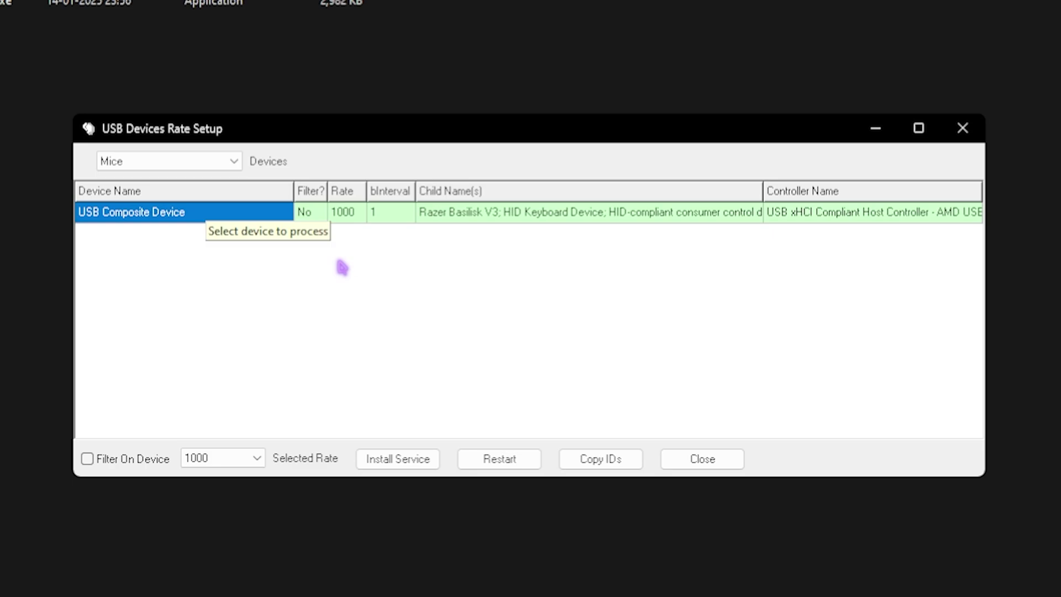
{"action": "left_click", "coordinate": [113, 161]}
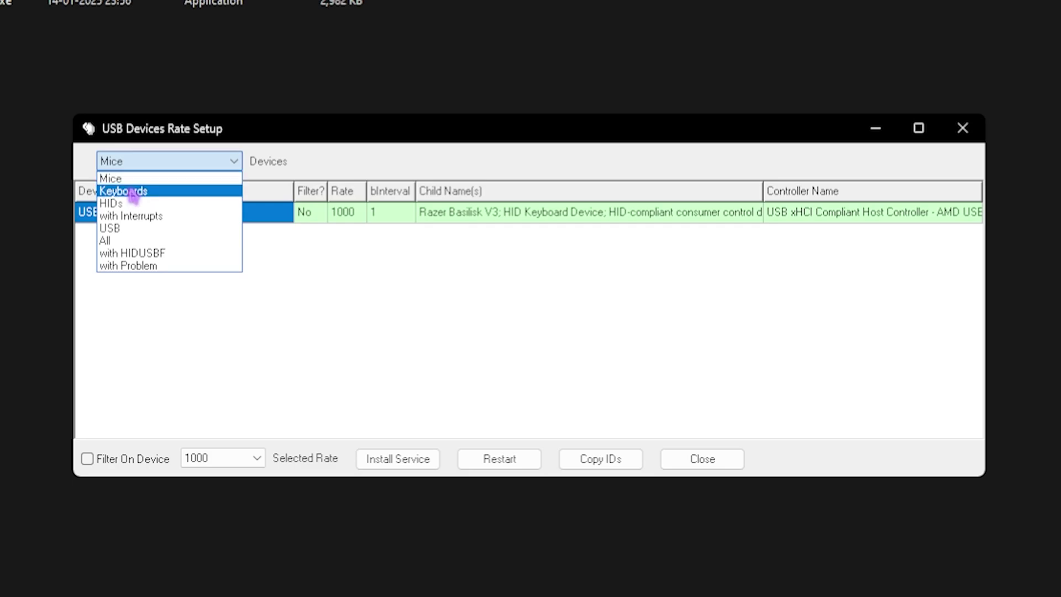
{"action": "left_click", "coordinate": [145, 162]}
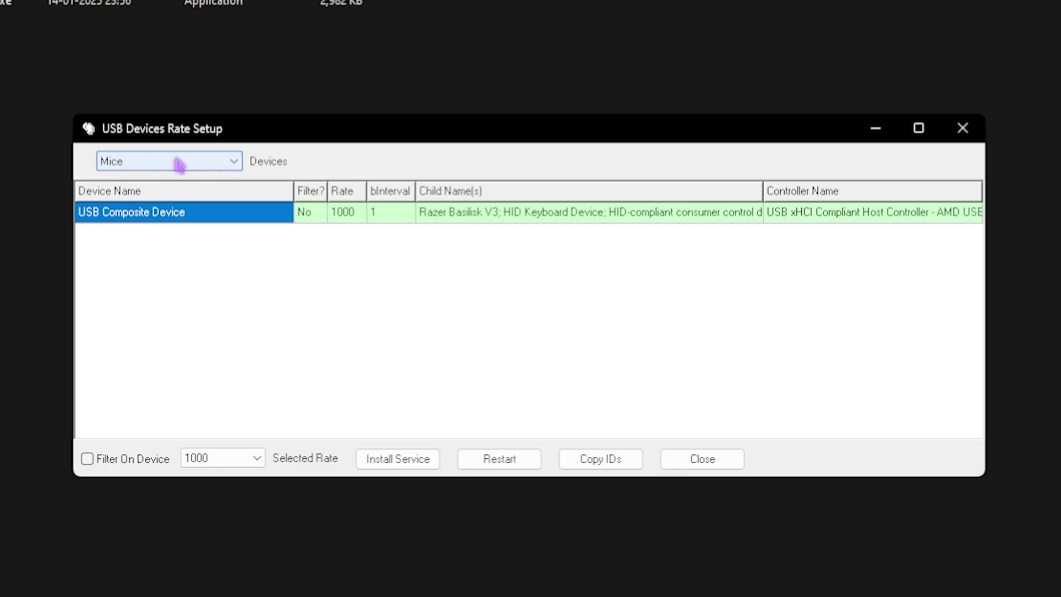
Step: Select the Razer Basilisk V3 mouse device and choose 1000 as its selected rate
{"action": "left_click", "coordinate": [349, 217]}
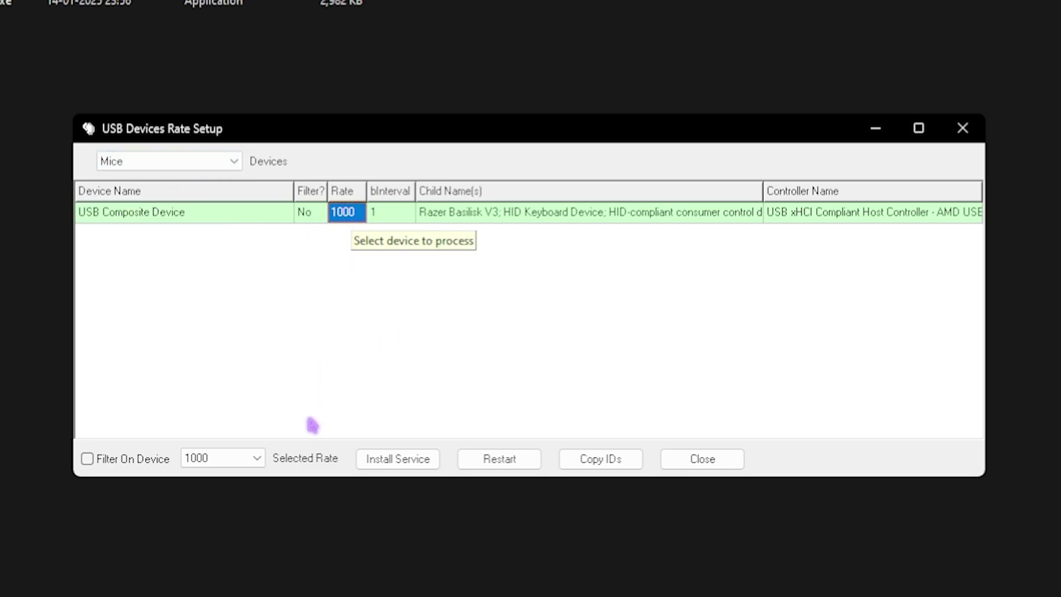
{"action": "left_click", "coordinate": [253, 459]}
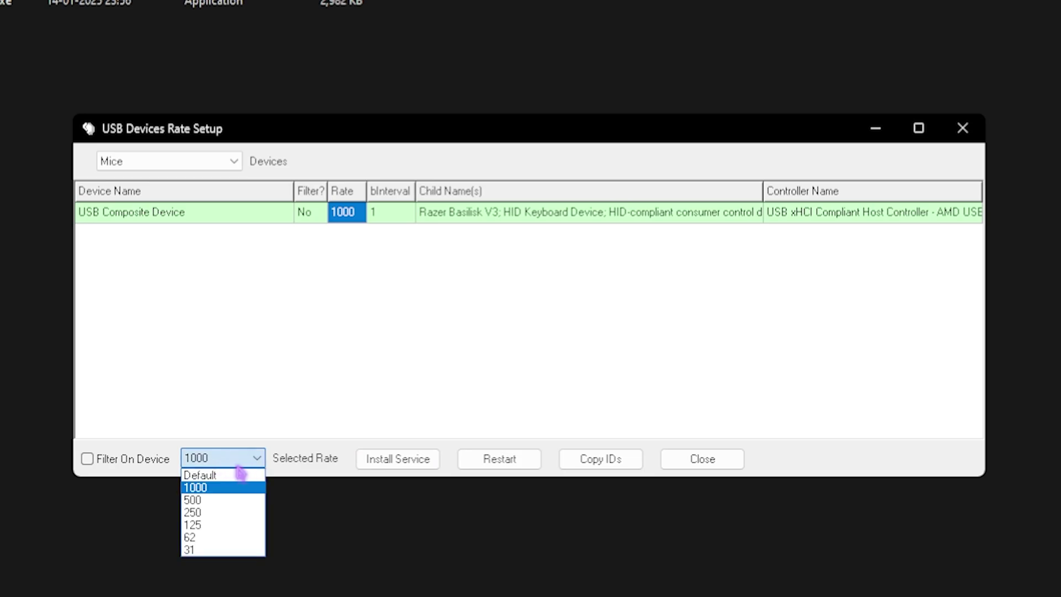
{"action": "left_click", "coordinate": [203, 488]}
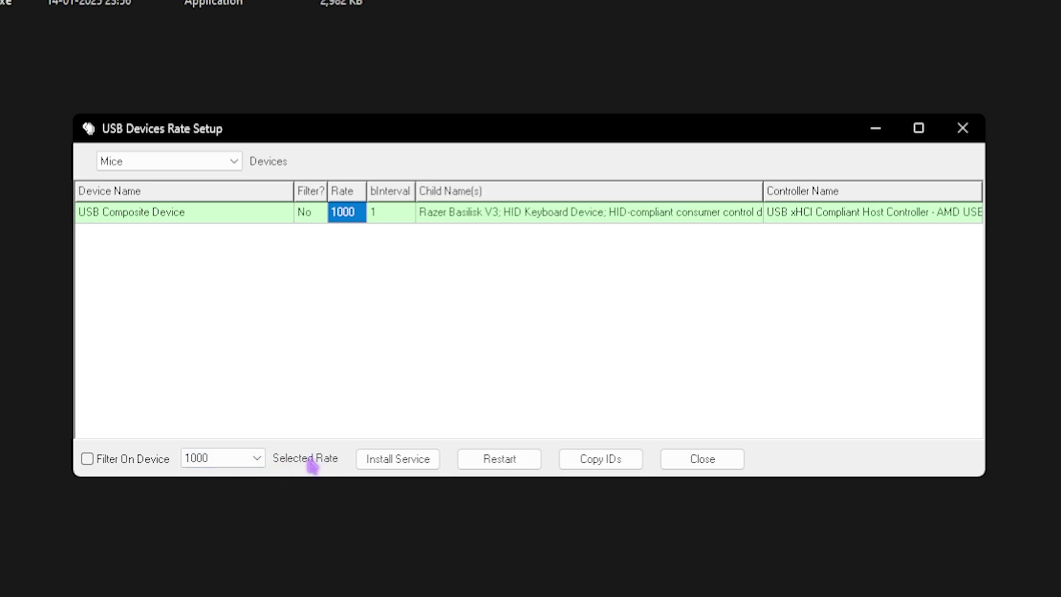
Step: Switch the device filter to Keyboards and inspect the Razer BlackWidow V4 X and Razer Control Device entries
{"action": "left_click", "coordinate": [203, 164]}
{"action": "left_click", "coordinate": [139, 192]}
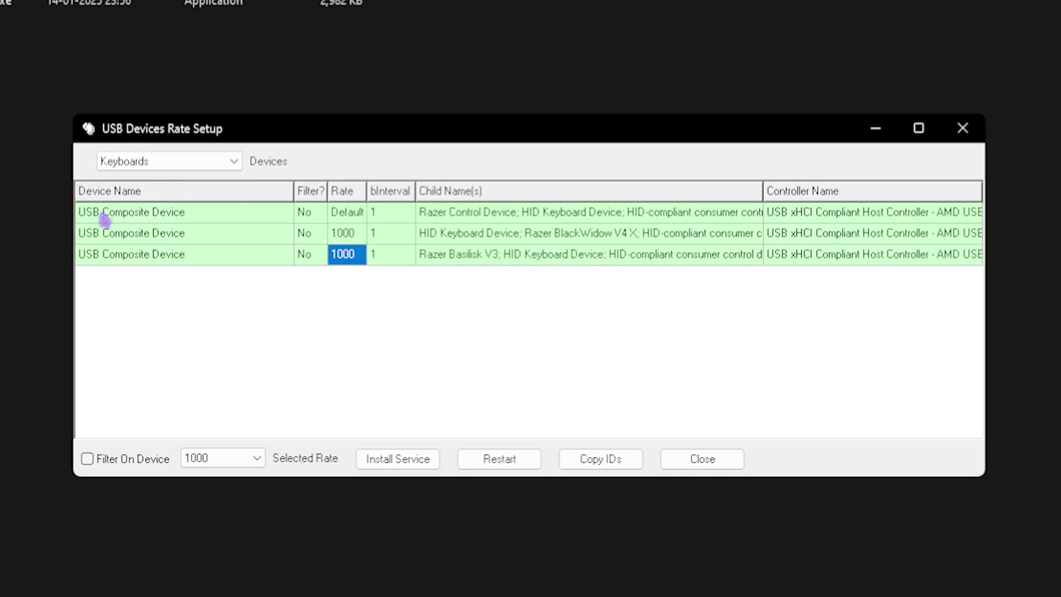
{"action": "left_click", "coordinate": [497, 235]}
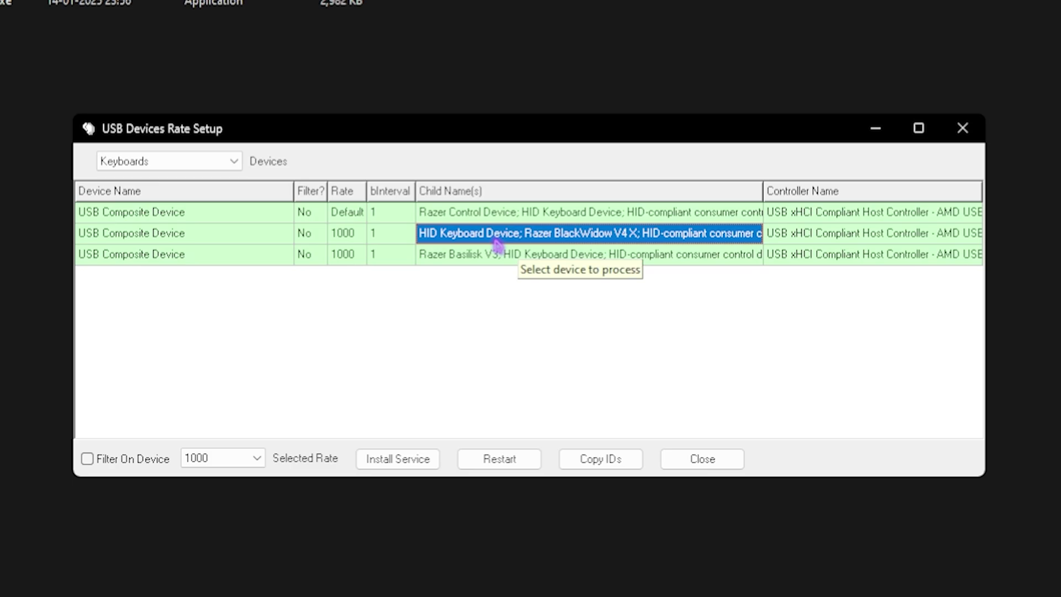
{"action": "left_click", "coordinate": [159, 160]}
{"action": "left_click", "coordinate": [147, 190]}
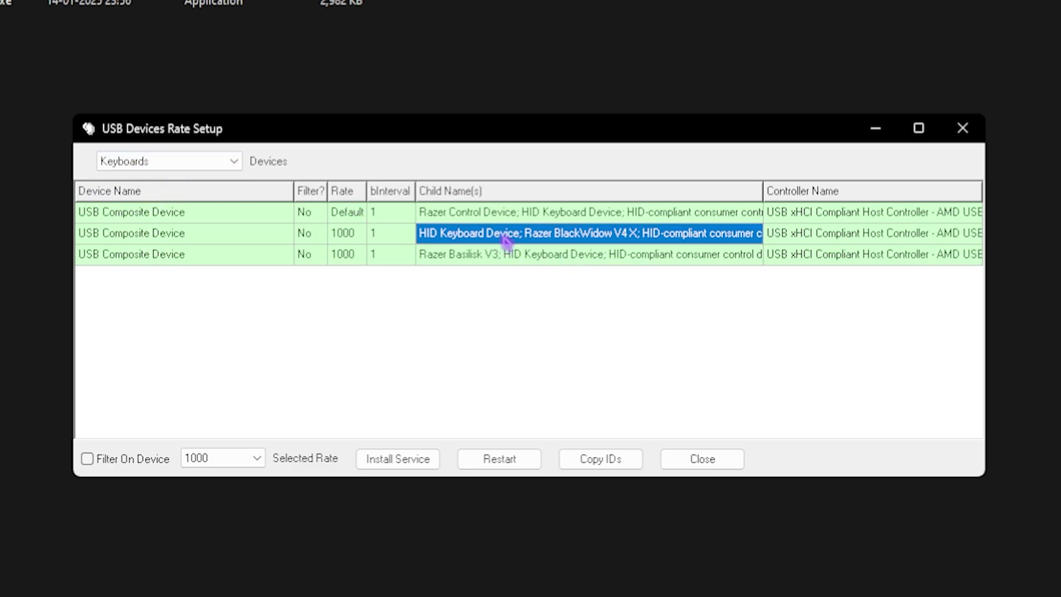
{"action": "left_click", "coordinate": [530, 259]}
{"action": "left_click", "coordinate": [533, 233]}
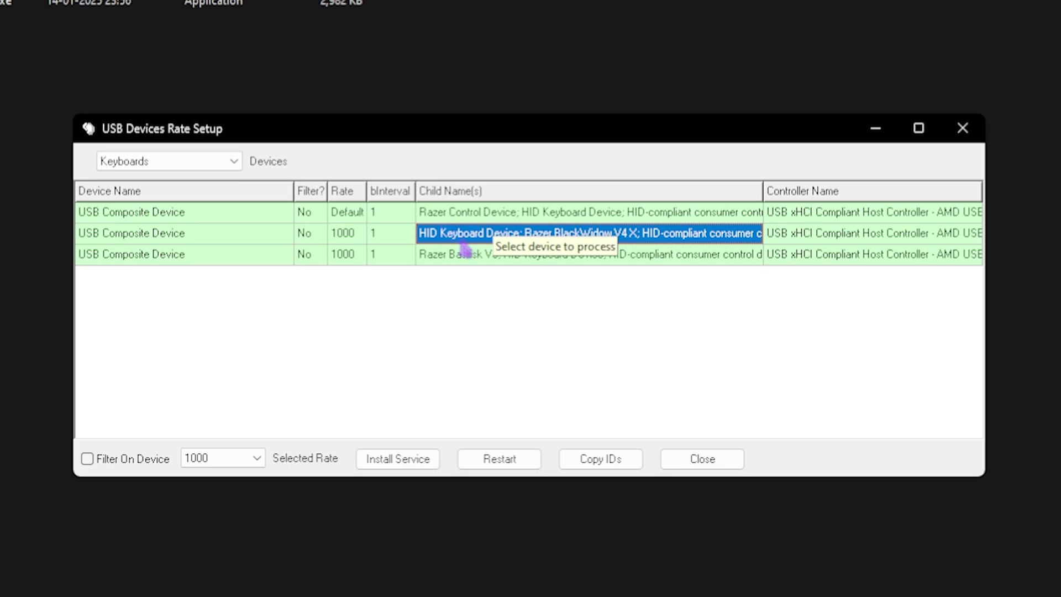
{"action": "left_click", "coordinate": [500, 212]}
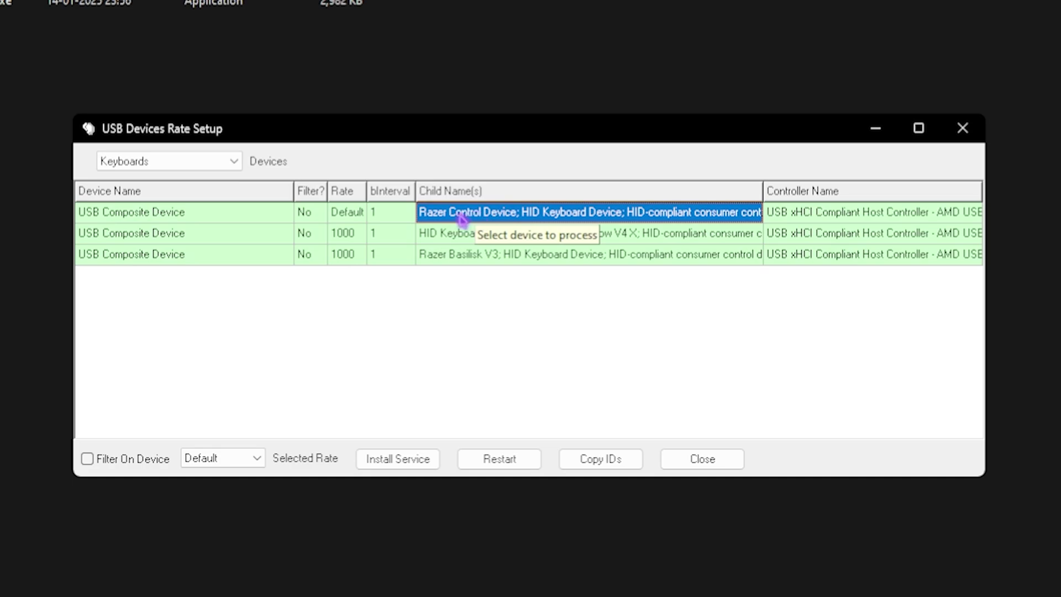
{"action": "left_click", "coordinate": [358, 215]}
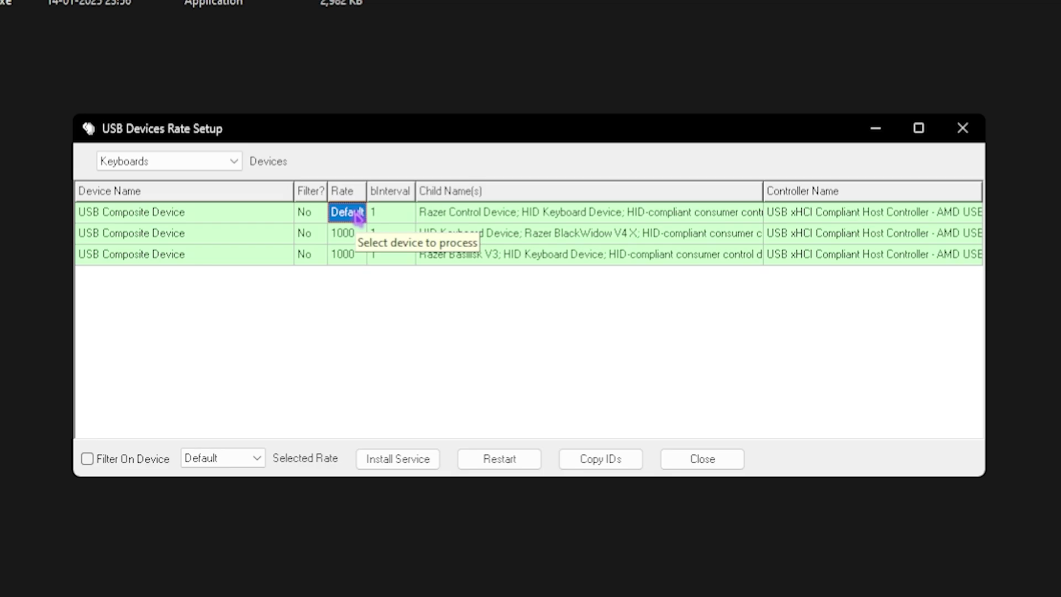
{"action": "key", "text": "super"}
{"action": "type", "text": "razer Synapse"}
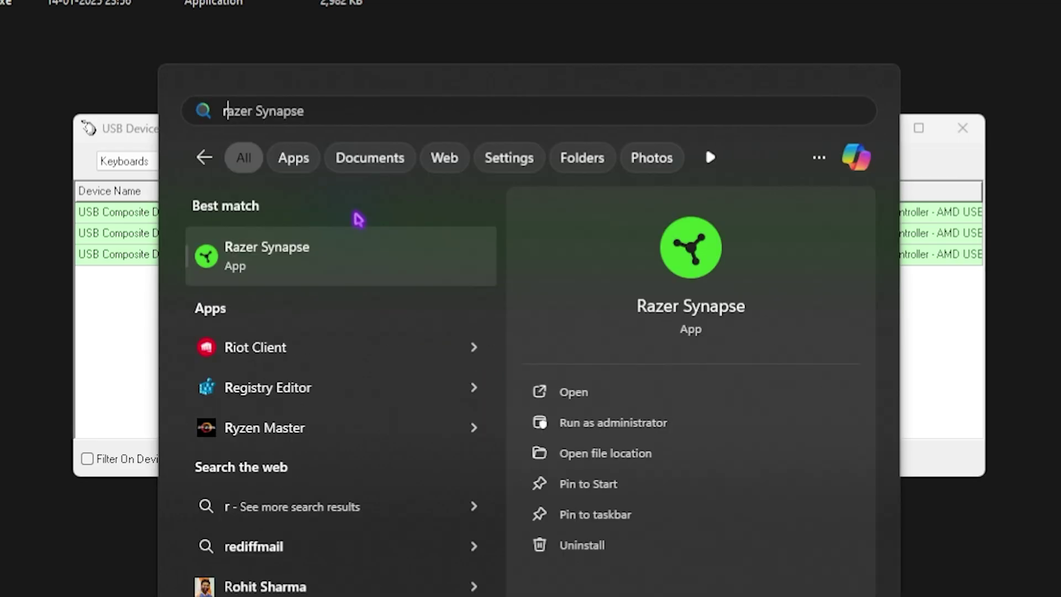
{"action": "left_click", "coordinate": [58, 299]}
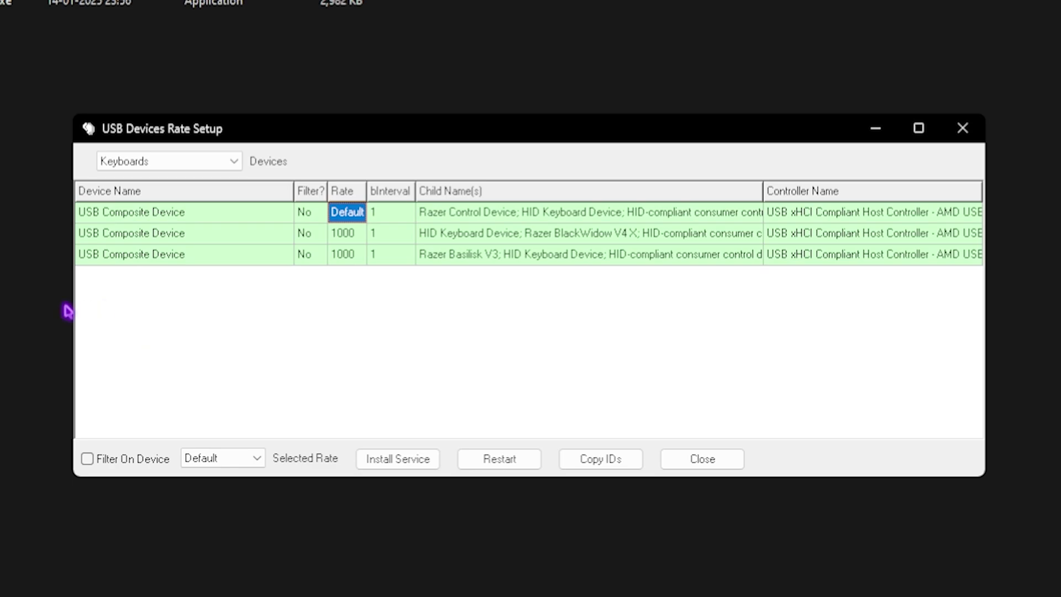
Step: Select the Razer BlackWidow V4 X keyboard's rate, try Default, and set the selected rate to 1000
{"action": "left_click", "coordinate": [344, 234]}
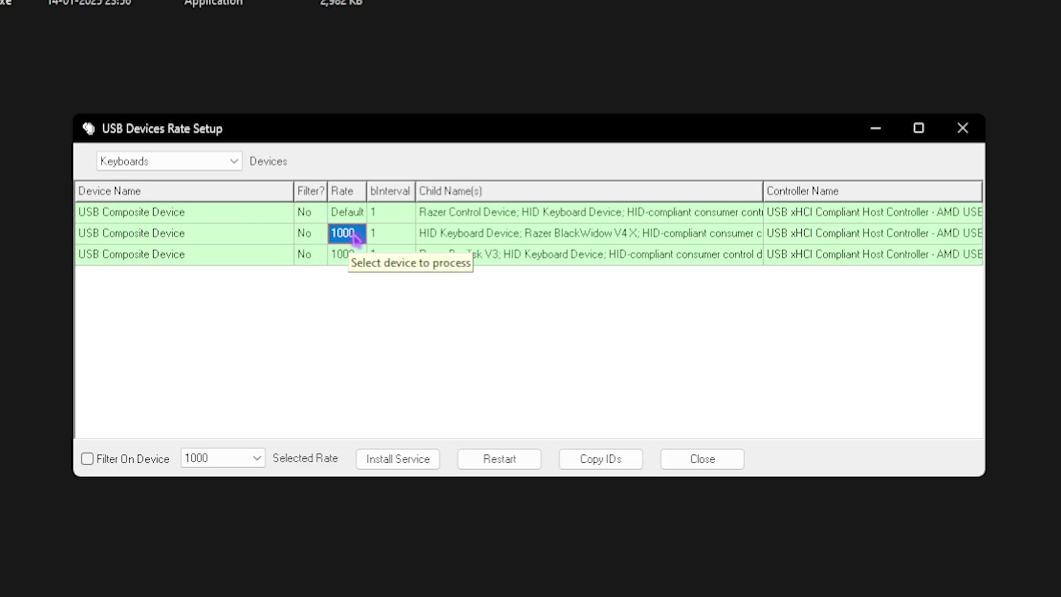
{"action": "left_click", "coordinate": [218, 460]}
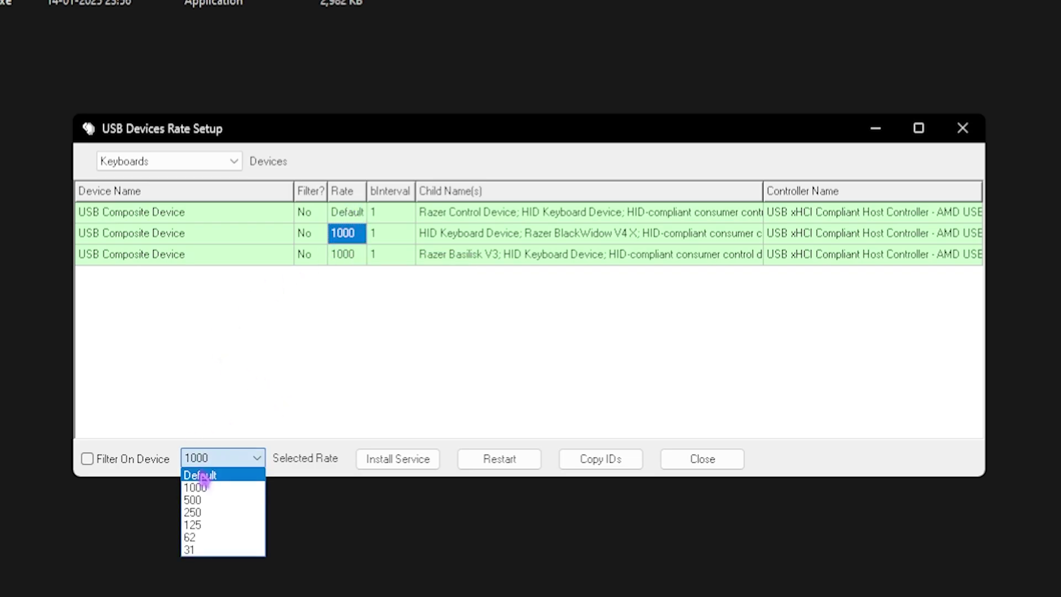
{"action": "left_click", "coordinate": [200, 473]}
{"action": "left_click", "coordinate": [235, 460]}
{"action": "left_click", "coordinate": [202, 486]}
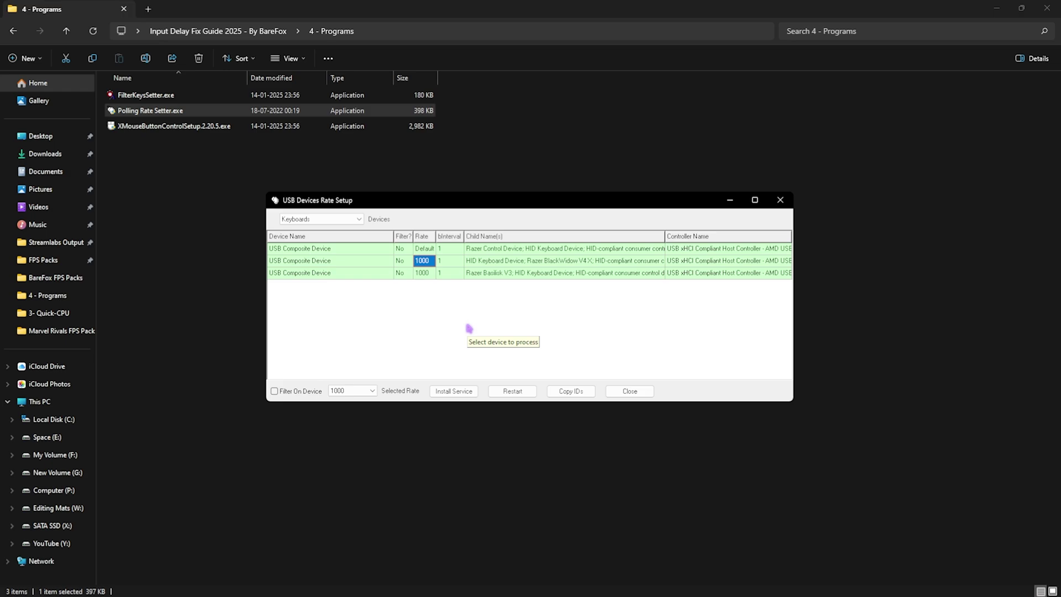
Step: Locate XMouseButtonControlSetup.2.20.5.exe in the 4 - Programs folder and open the already running X-Mouse Button Control
{"action": "left_click", "coordinate": [120, 131]}
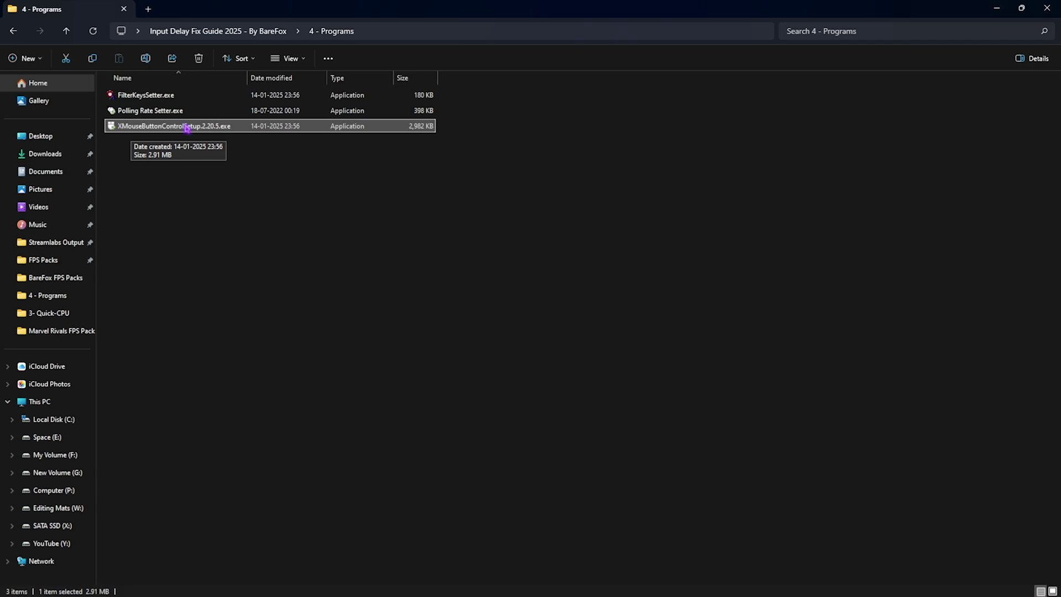
{"action": "key", "text": "super"}
{"action": "type", "text": "x"}
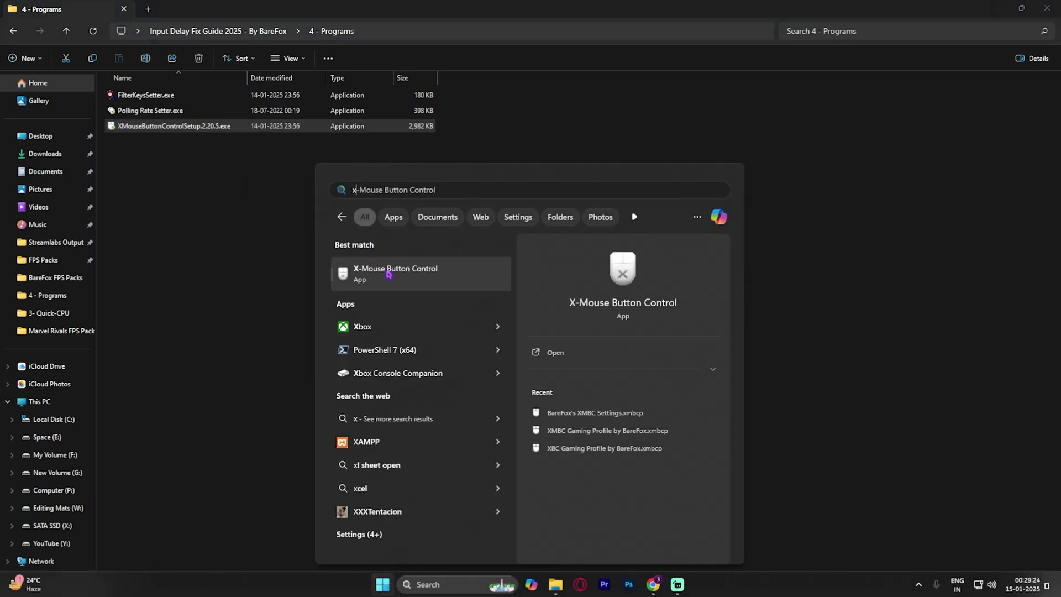
{"action": "left_click", "coordinate": [919, 585]}
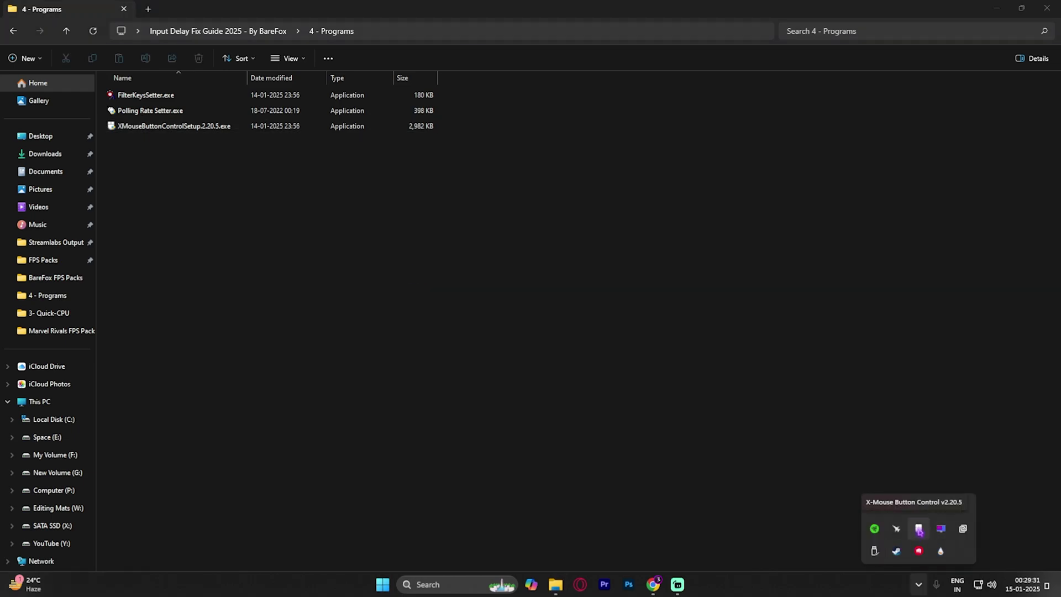
{"action": "left_click", "coordinate": [920, 530]}
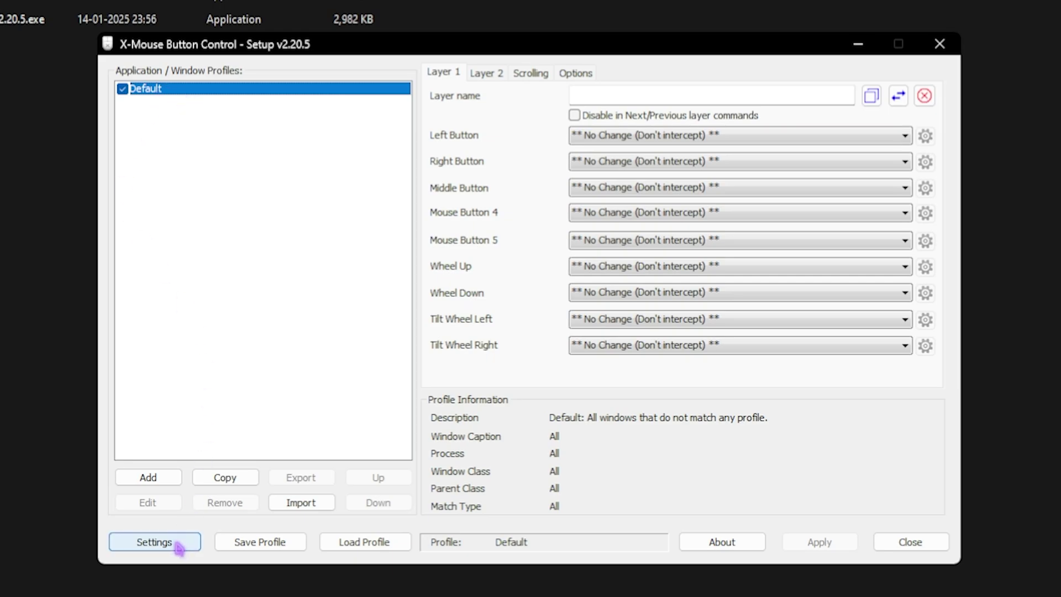
Step: Review the advanced global settings for de-bounce, tilt wheel repeat, simulated keystroke delay, inactivity timer and low level hook timeout
{"action": "left_click", "coordinate": [155, 542]}
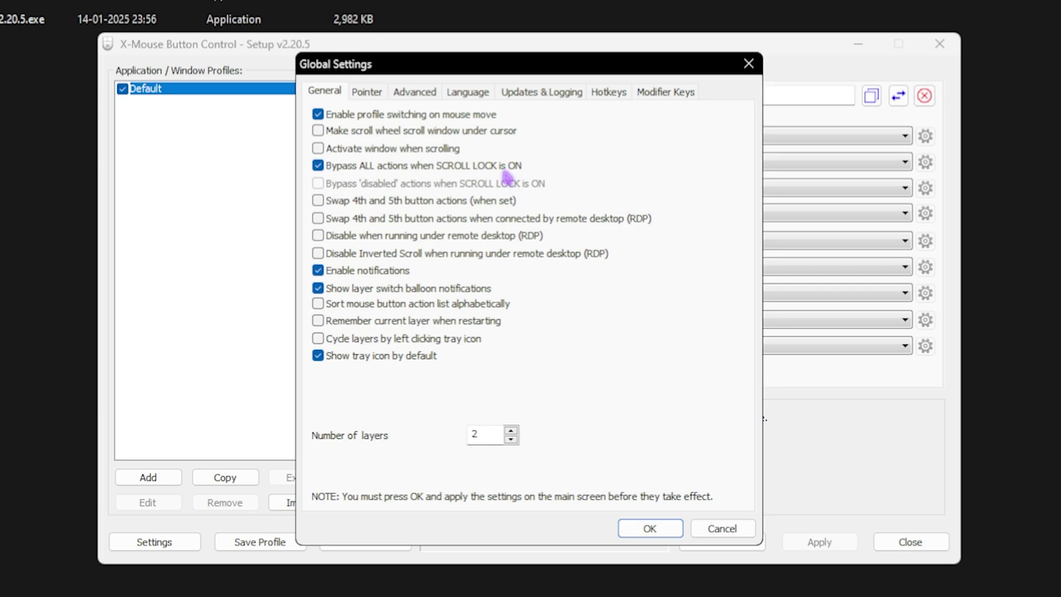
{"action": "left_click", "coordinate": [417, 93]}
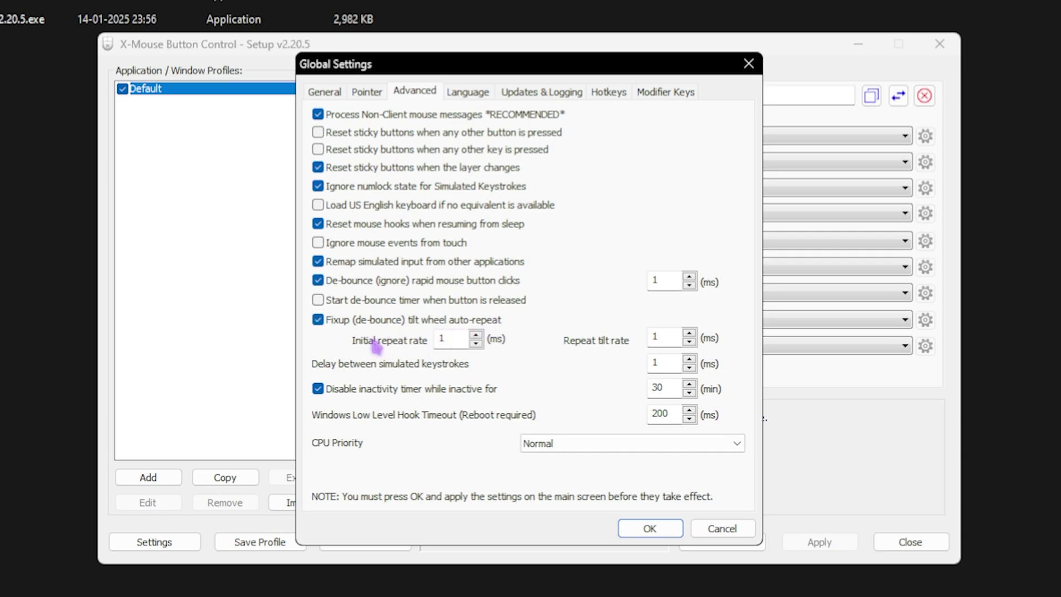
{"action": "left_click", "coordinate": [458, 337]}
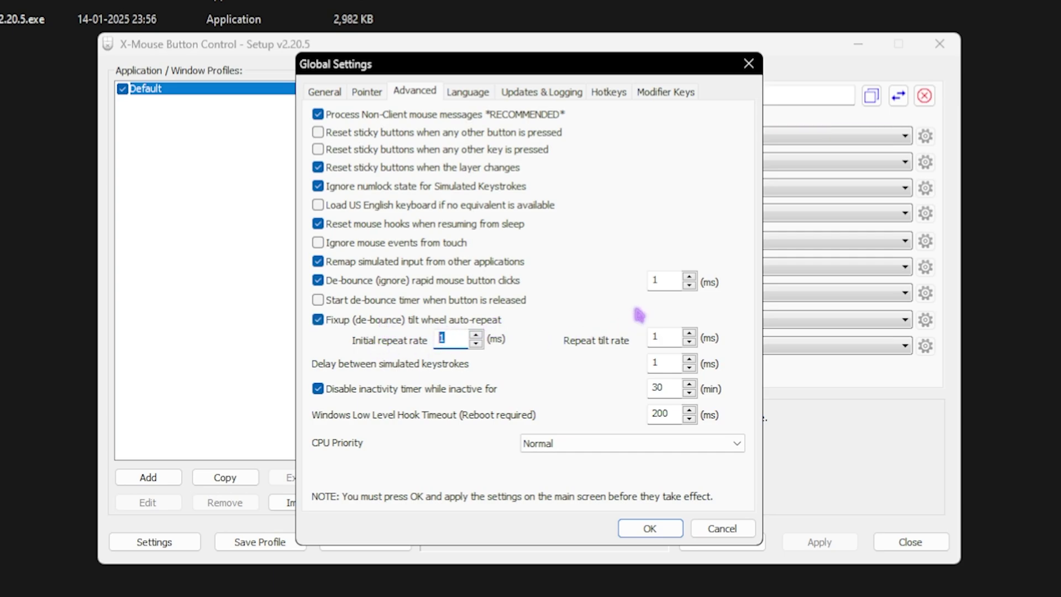
{"action": "left_click", "coordinate": [667, 282]}
{"action": "double_click", "coordinate": [654, 279]}
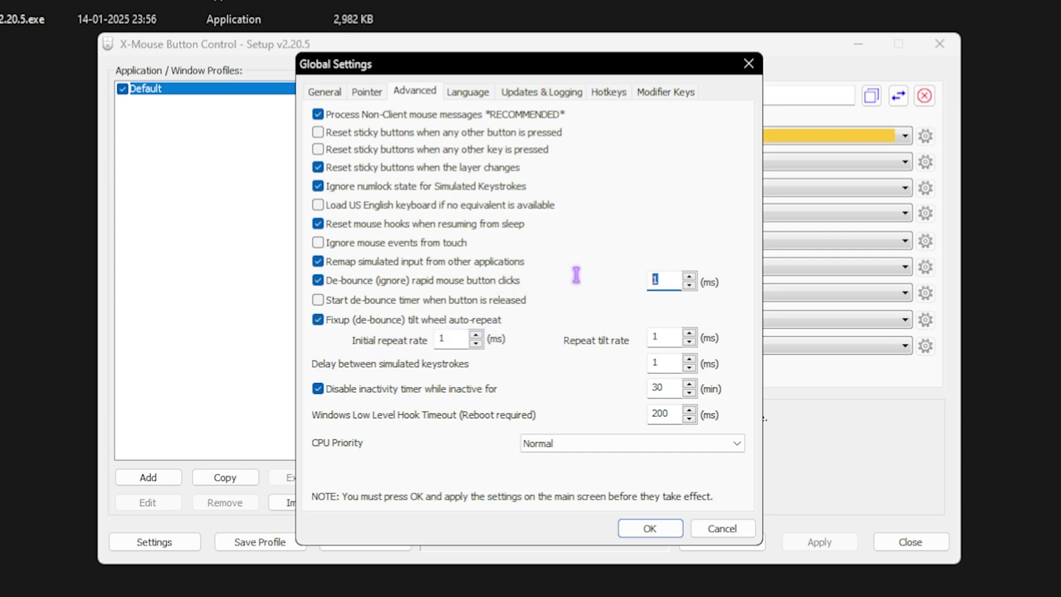
{"action": "double_click", "coordinate": [668, 337]}
{"action": "double_click", "coordinate": [666, 363]}
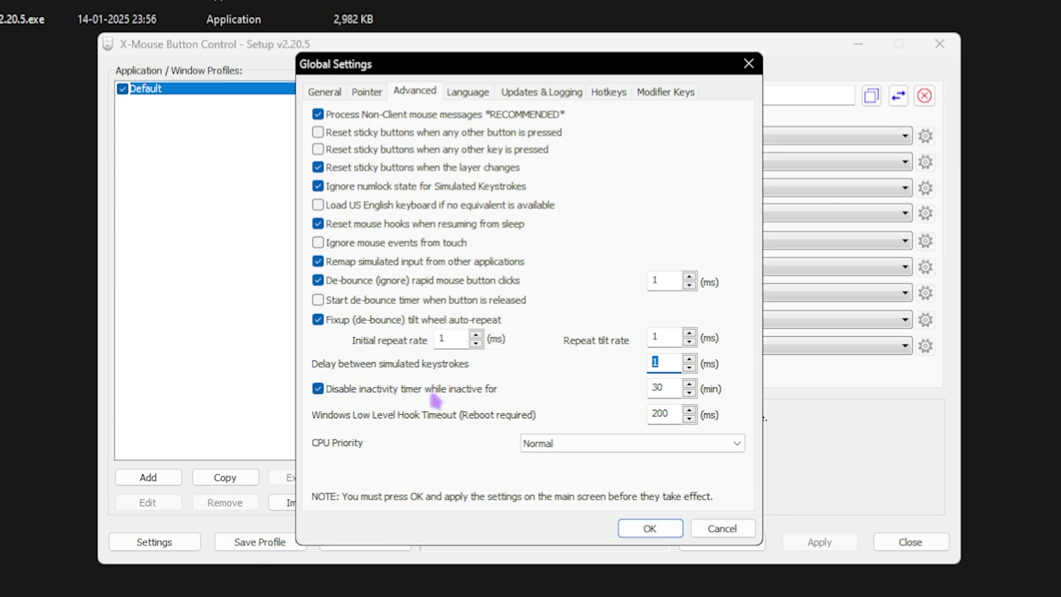
{"action": "double_click", "coordinate": [660, 388]}
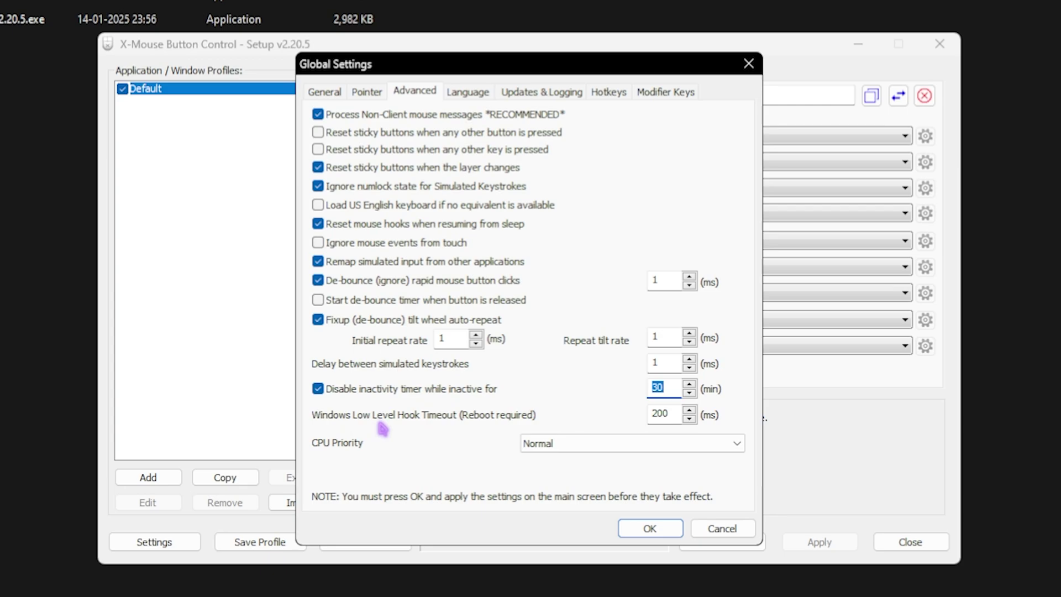
{"action": "double_click", "coordinate": [675, 422]}
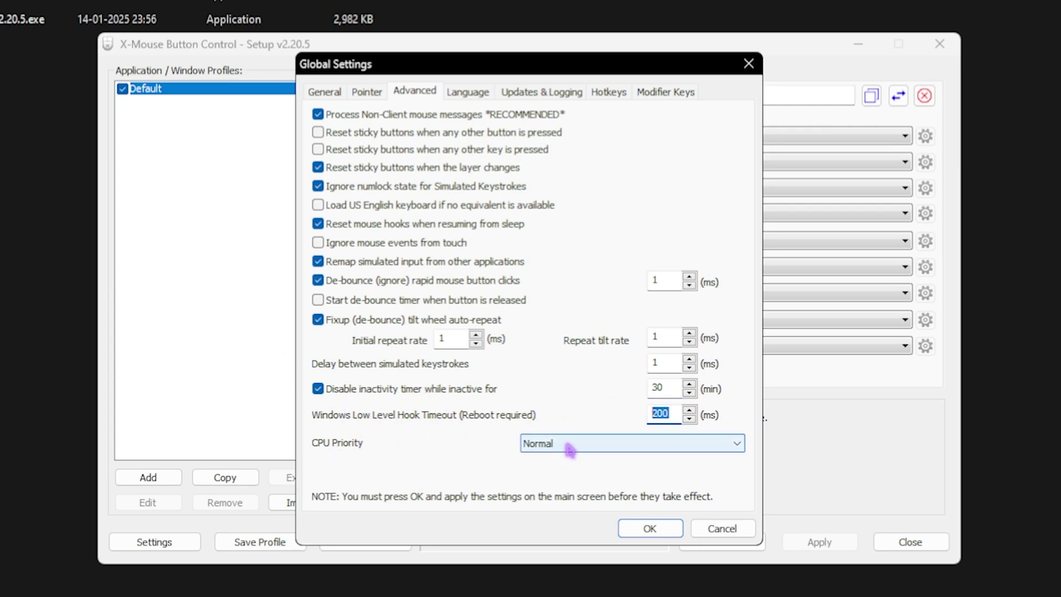
Step: Confirm the global settings with Normal CPU priority, and close X-Mouse Button Control and the 4 - Programs folder
{"action": "left_click", "coordinate": [534, 443]}
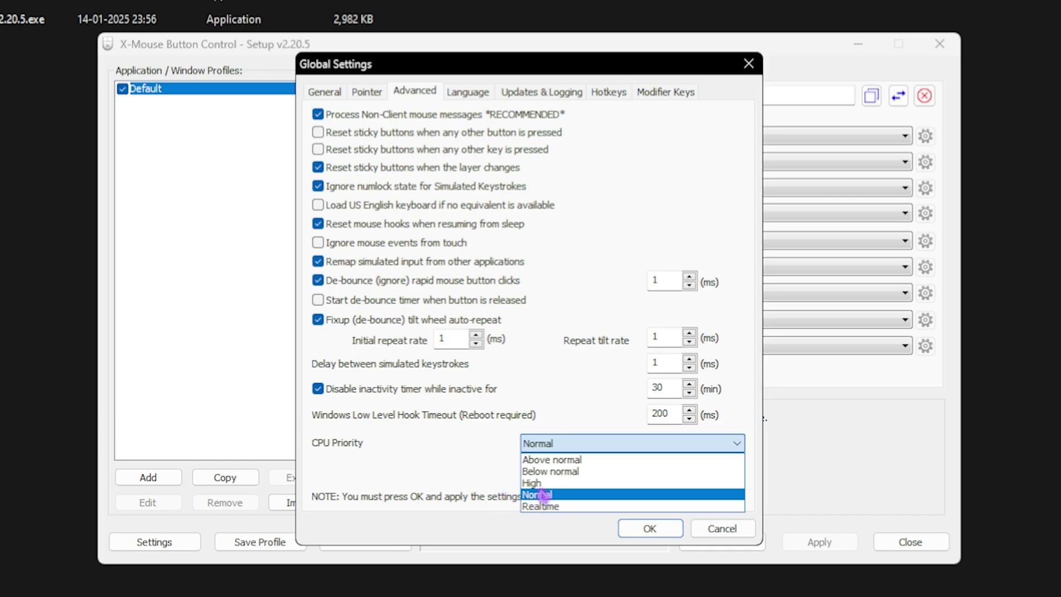
{"action": "left_click", "coordinate": [542, 495]}
{"action": "left_click", "coordinate": [650, 528]}
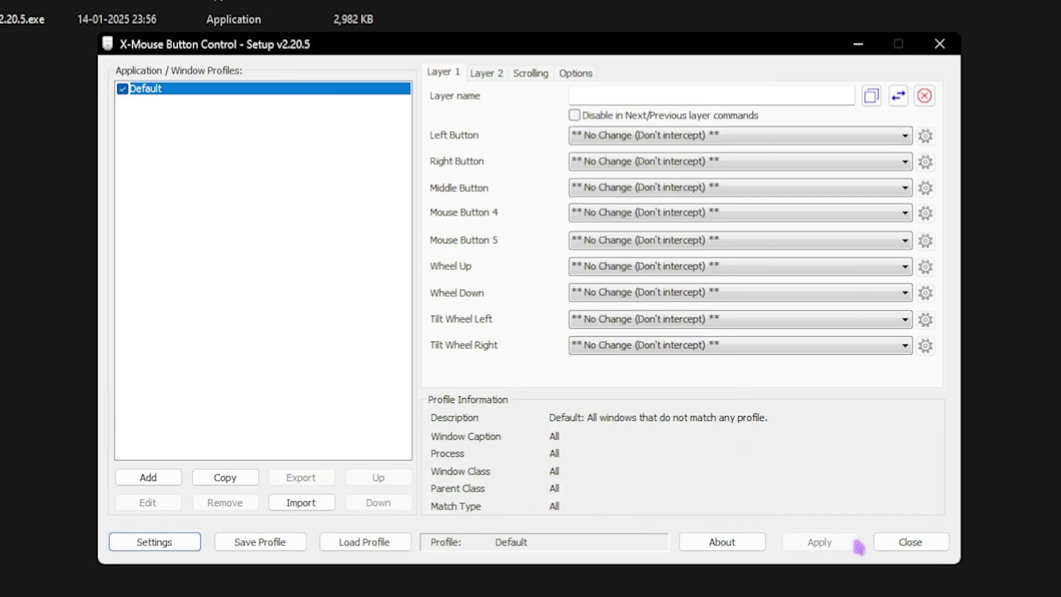
{"action": "left_click", "coordinate": [910, 548]}
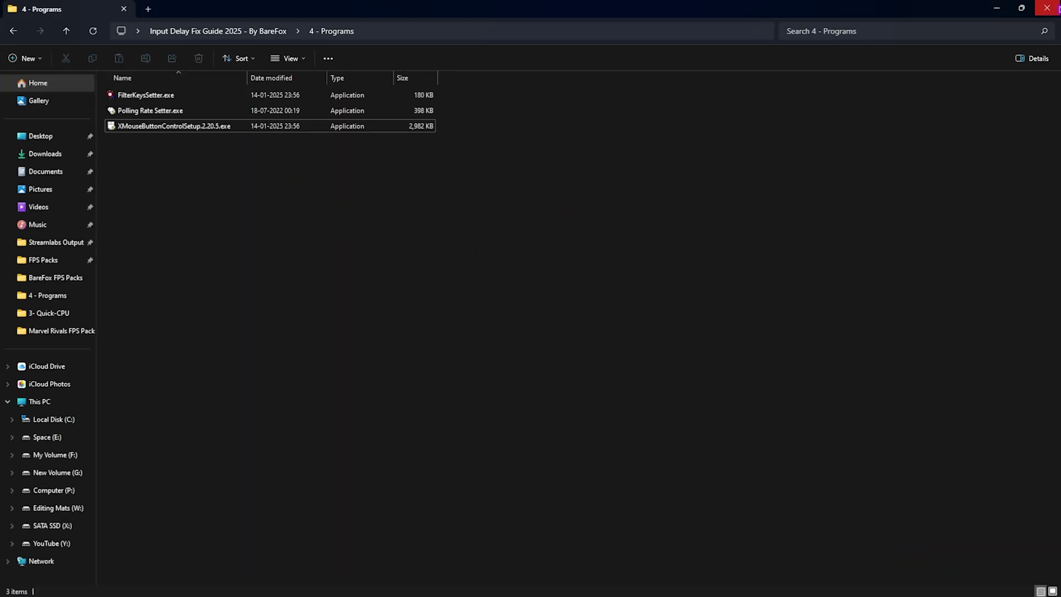
{"action": "left_click", "coordinate": [1057, 8]}
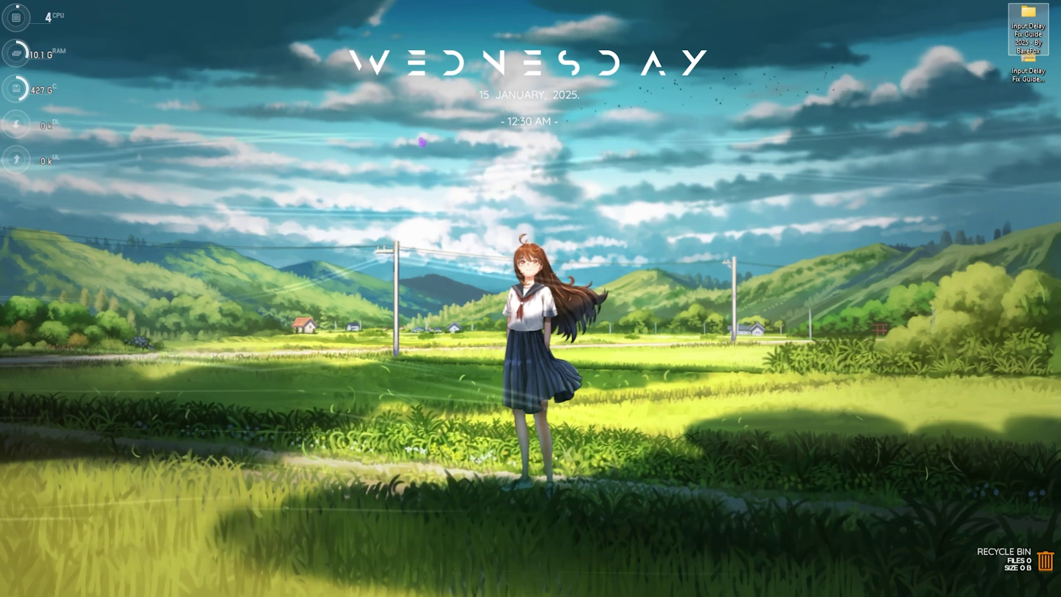
Step: Open System Configuration and hide all Microsoft services in its list of services
{"action": "key", "text": "super"}
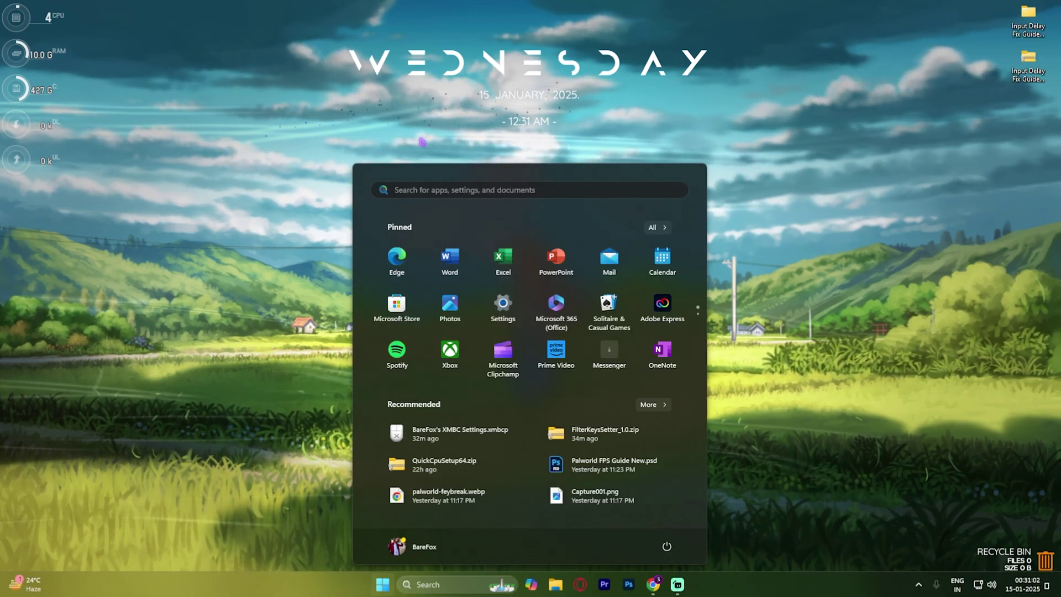
{"action": "type", "text": "system Information"}
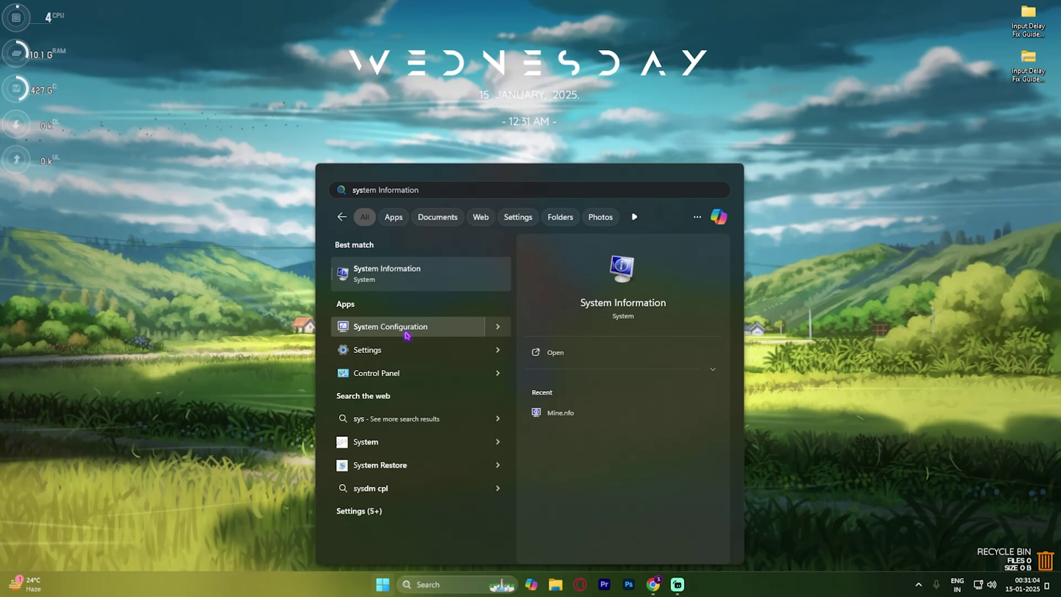
{"action": "left_click", "coordinate": [406, 327]}
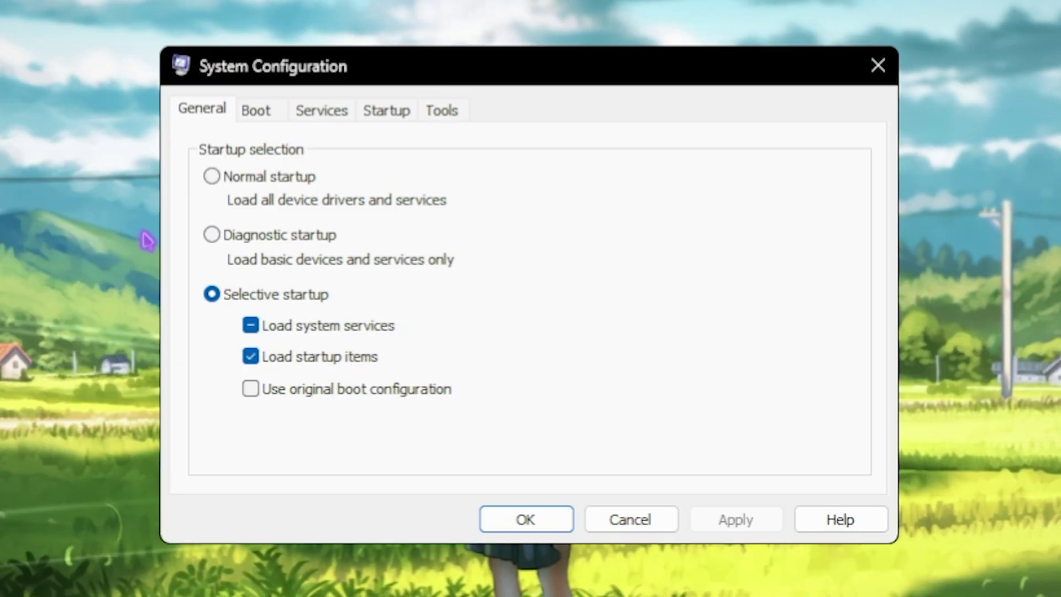
{"action": "left_click", "coordinate": [321, 115]}
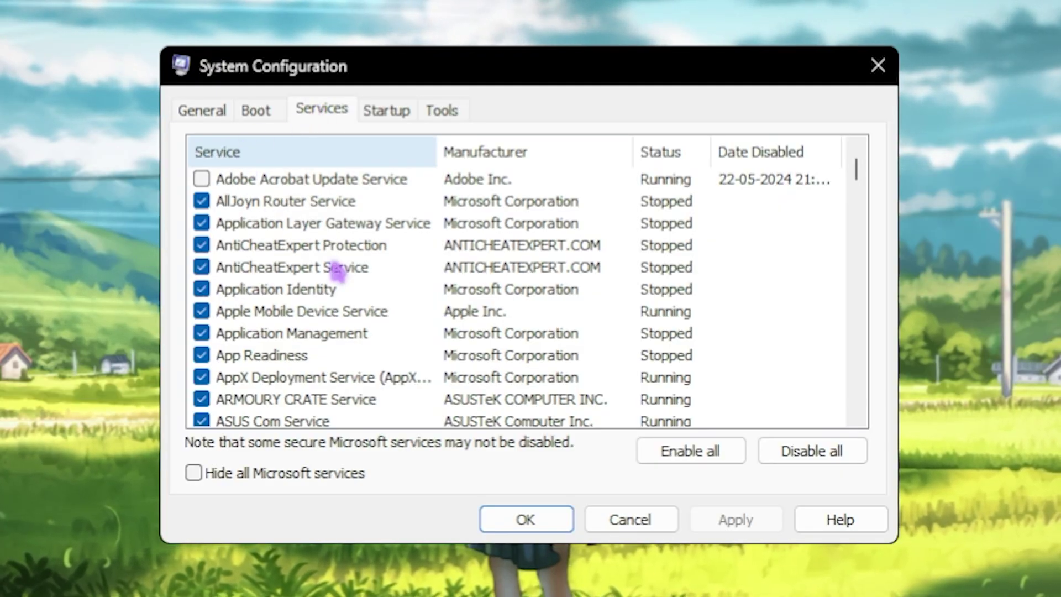
{"action": "left_click", "coordinate": [194, 472]}
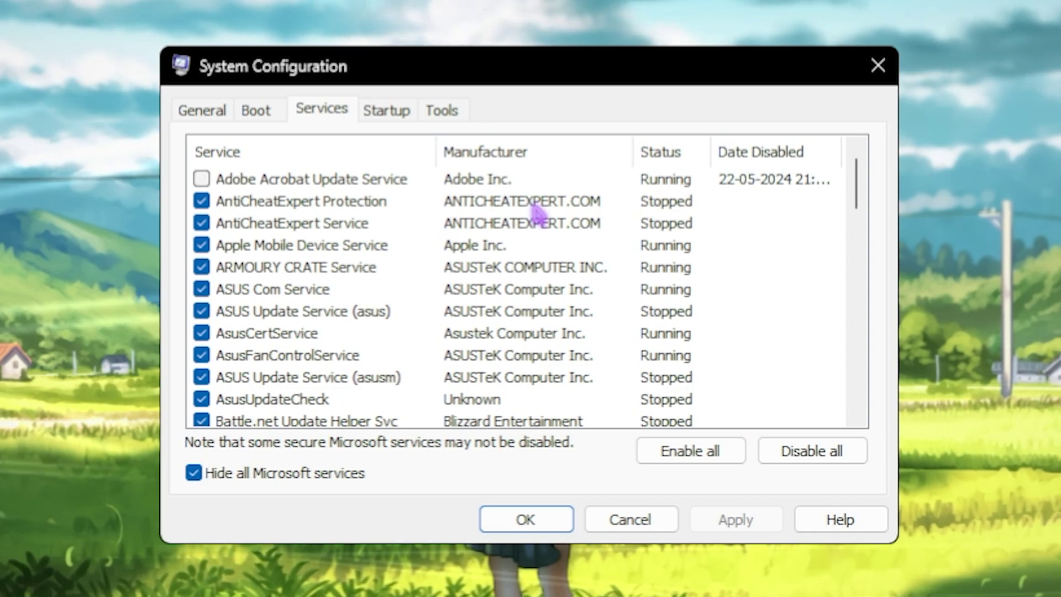
Step: Review the remaining third-party services through the end of the list for unneeded ones that are still enabled
{"action": "scroll", "coordinate": [534, 213], "scroll_direction": "down", "scroll_amount": 5}
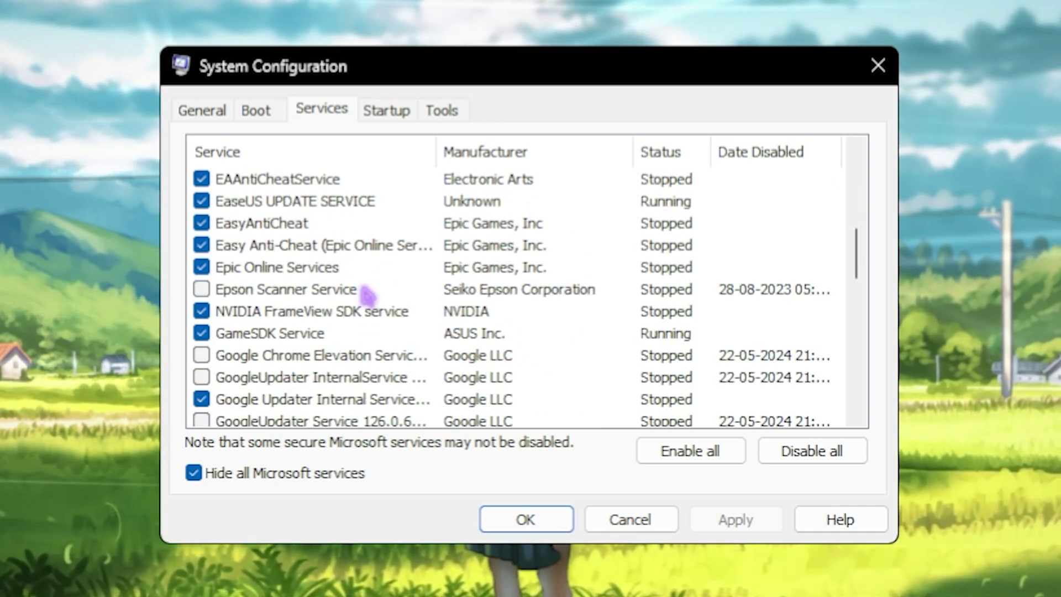
{"action": "scroll", "coordinate": [239, 310], "scroll_direction": "down", "scroll_amount": 2}
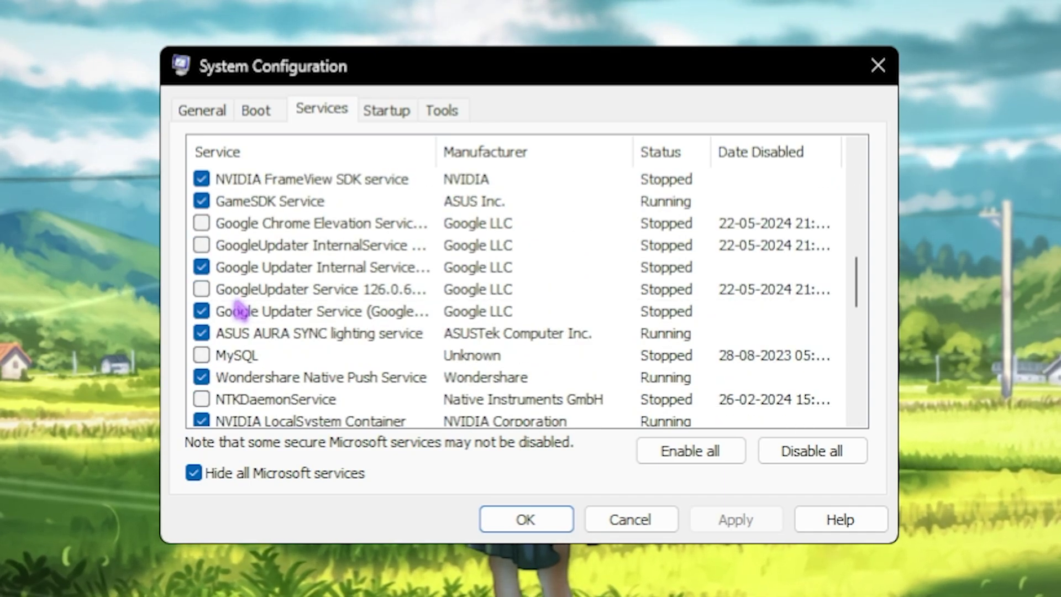
{"action": "scroll", "coordinate": [243, 304], "scroll_direction": "down", "scroll_amount": 1}
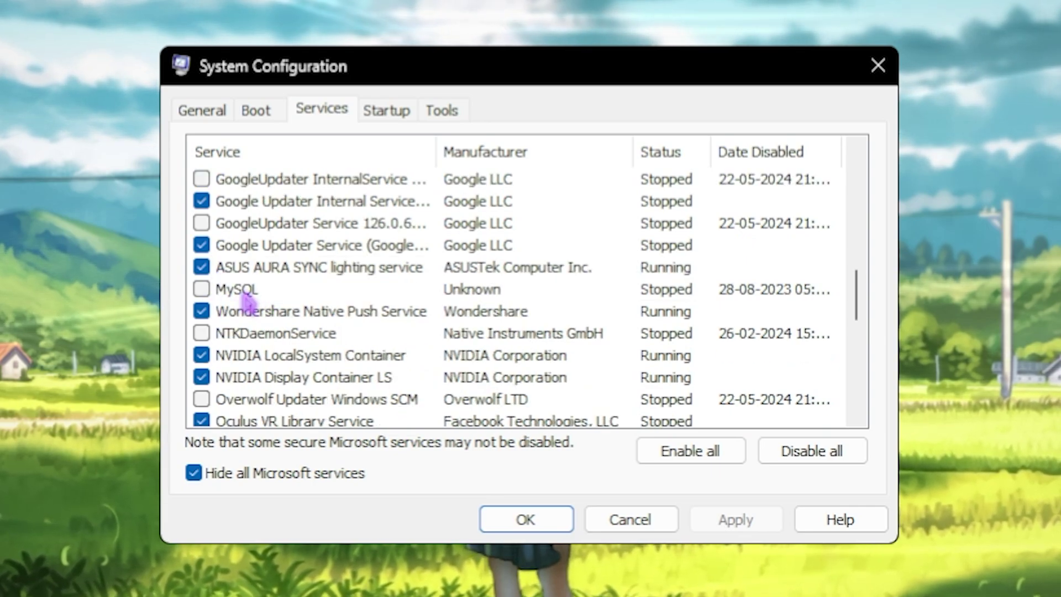
{"action": "scroll", "coordinate": [246, 302], "scroll_direction": "down", "scroll_amount": 2}
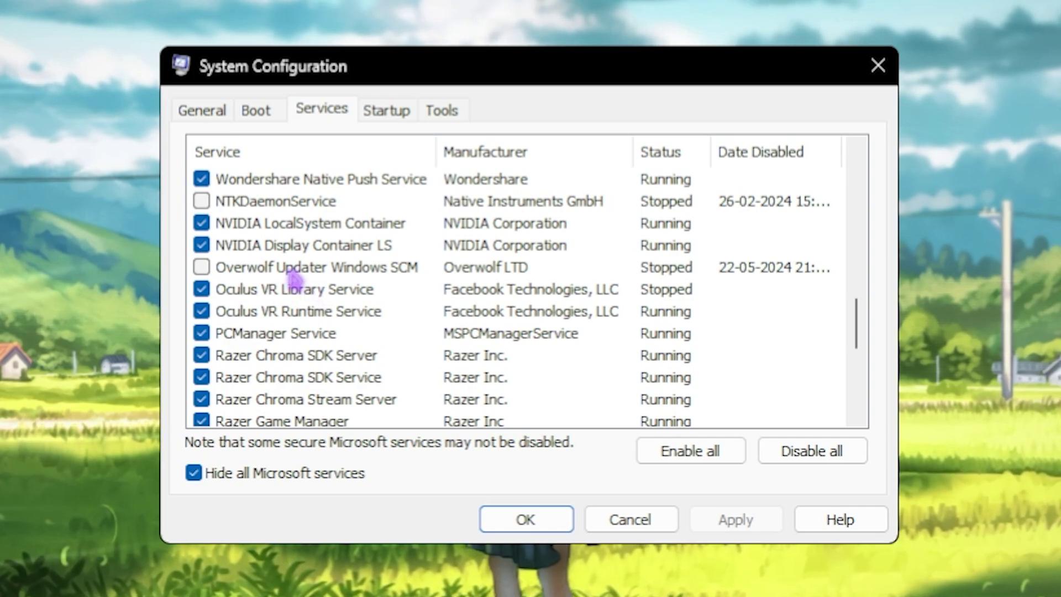
{"action": "scroll", "coordinate": [298, 280], "scroll_direction": "down", "scroll_amount": 4}
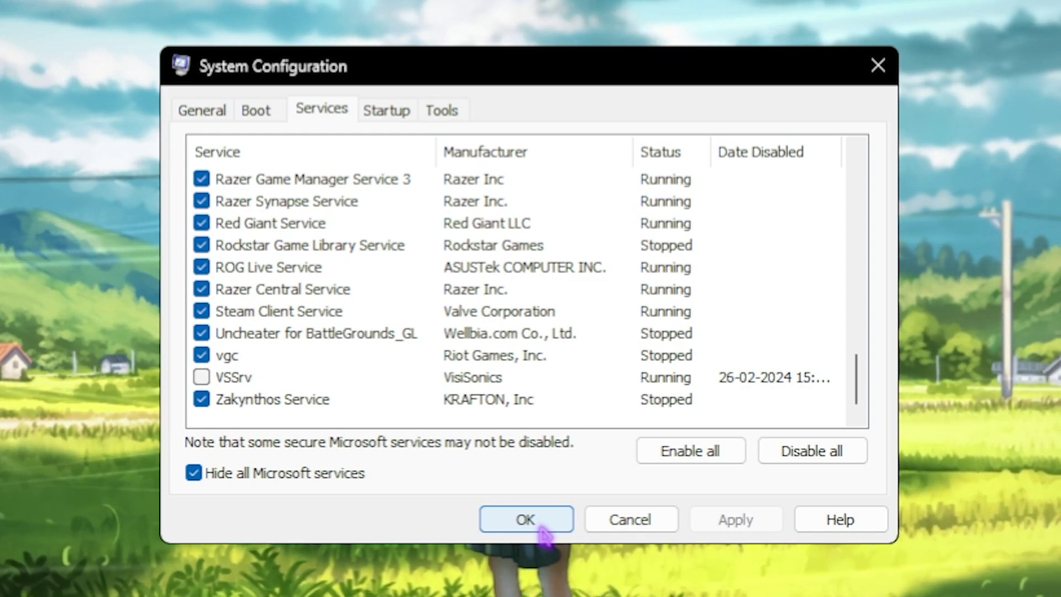
Step: Review the status and startup impact of the startup apps in Task Manager, then close Task Manager and System Configuration
{"action": "left_click", "coordinate": [392, 114]}
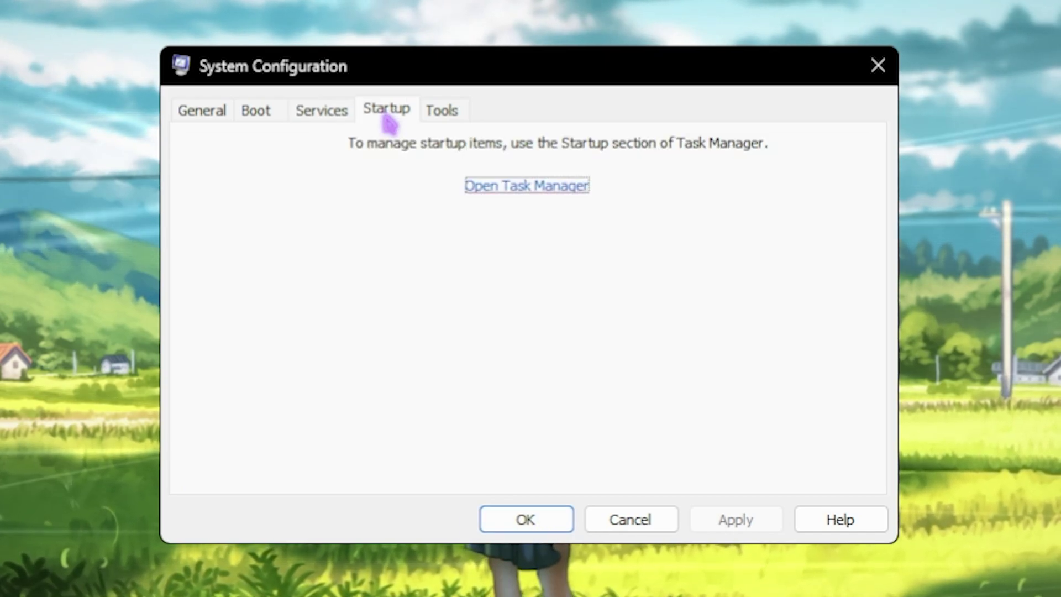
{"action": "left_click", "coordinate": [523, 188]}
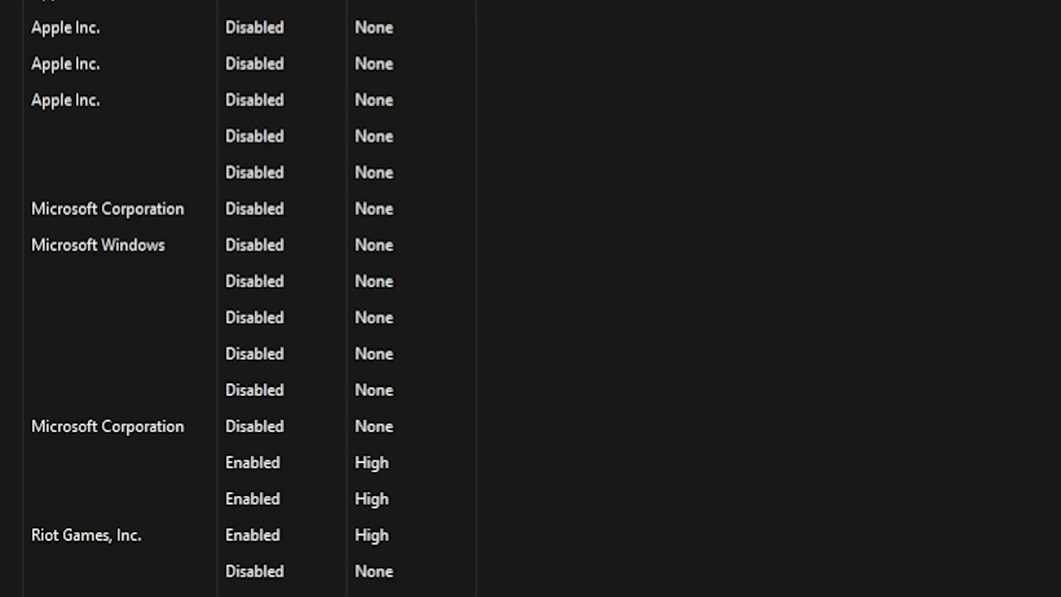
{"action": "scroll", "coordinate": [11, 265], "scroll_direction": "down", "scroll_amount": 5}
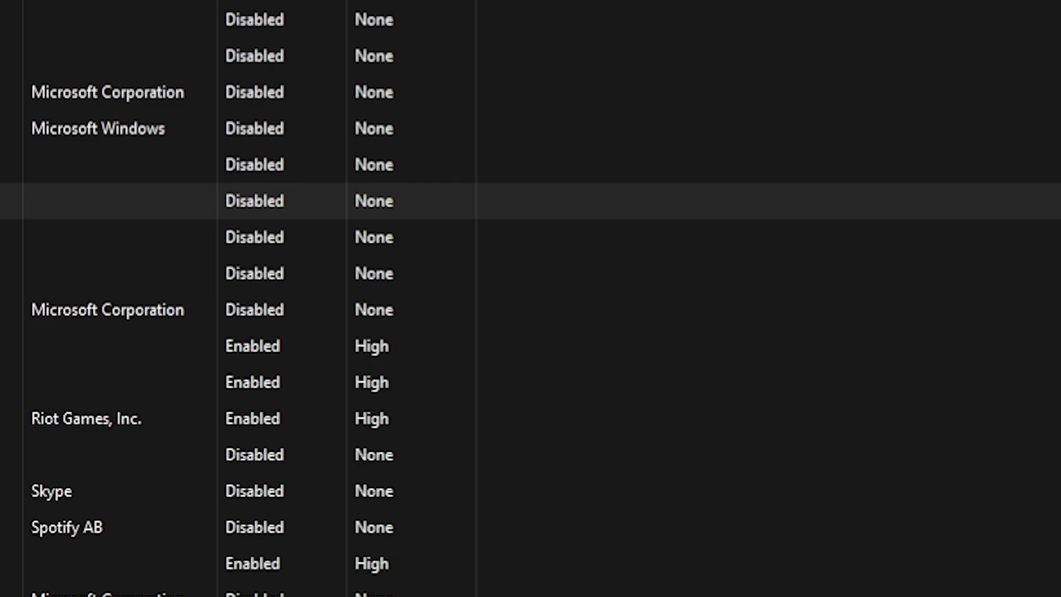
{"action": "scroll", "coordinate": [36, 286], "scroll_direction": "up", "scroll_amount": 5}
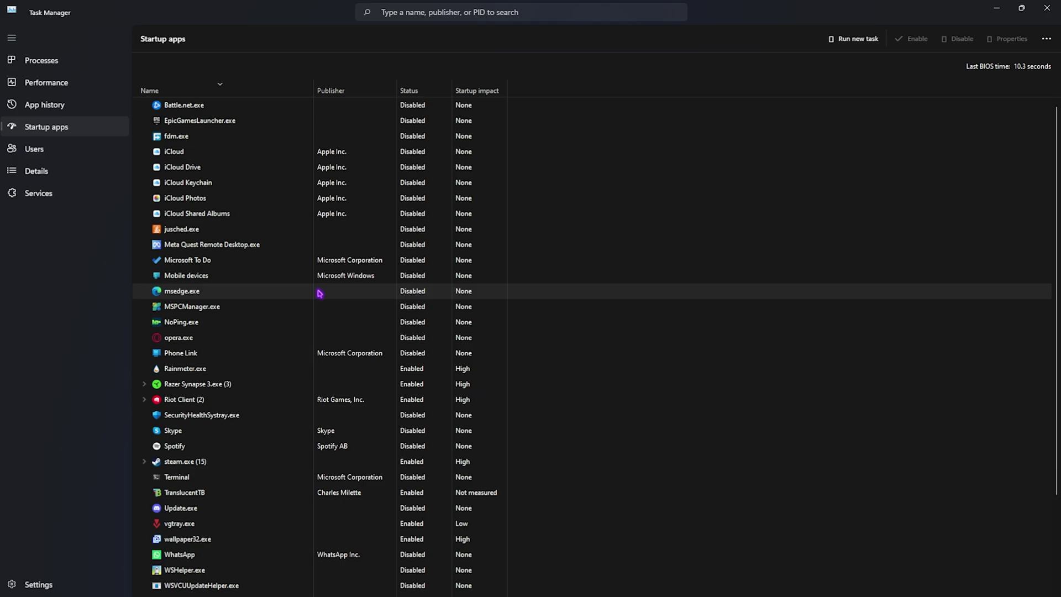
{"action": "scroll", "coordinate": [320, 293], "scroll_direction": "down", "scroll_amount": 3}
{"action": "scroll", "coordinate": [249, 495], "scroll_direction": "up", "scroll_amount": 3}
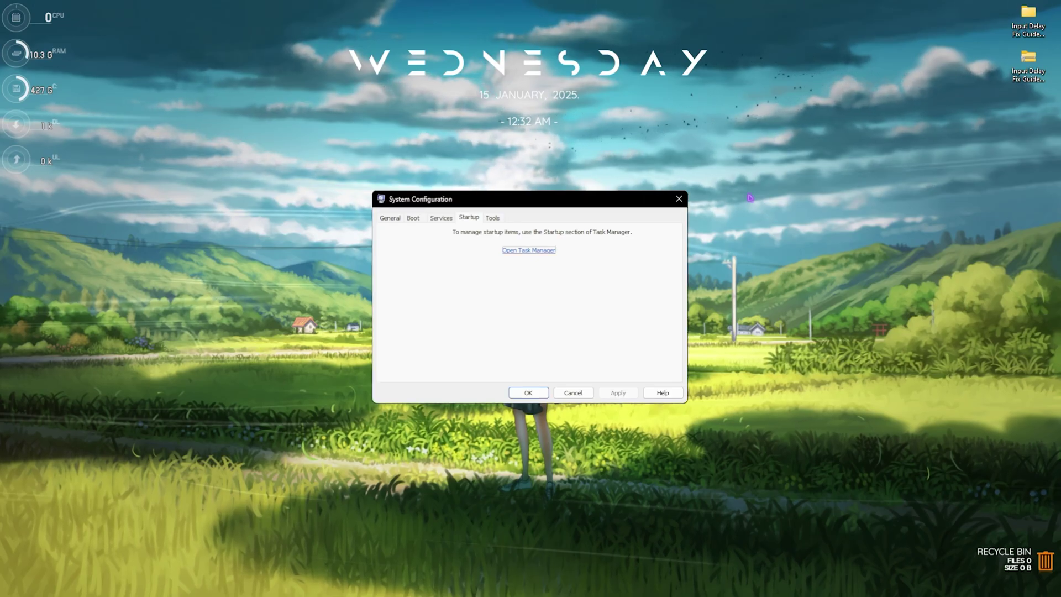
{"action": "left_click", "coordinate": [680, 199]}
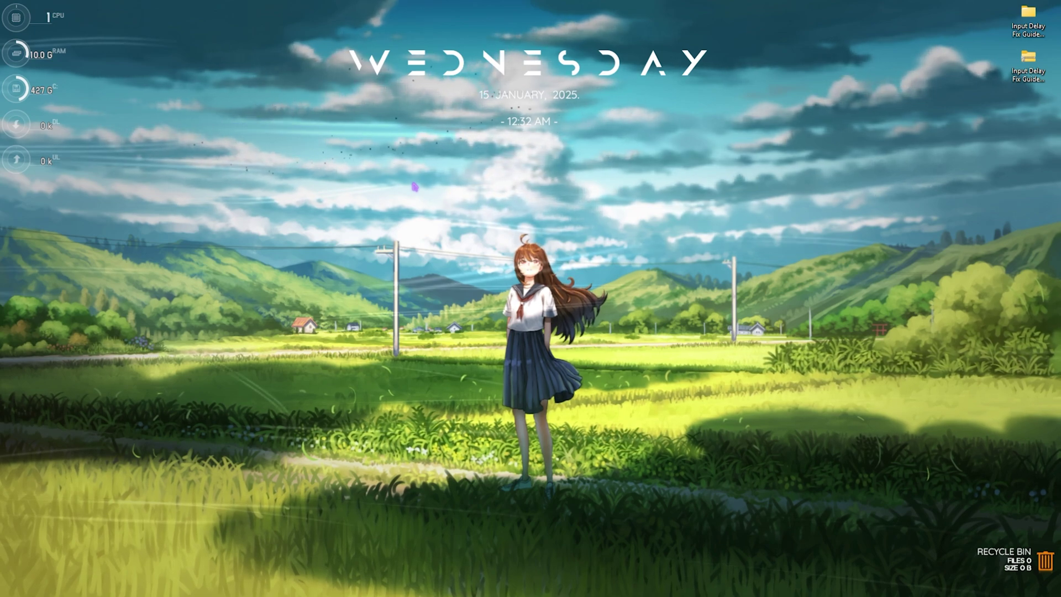